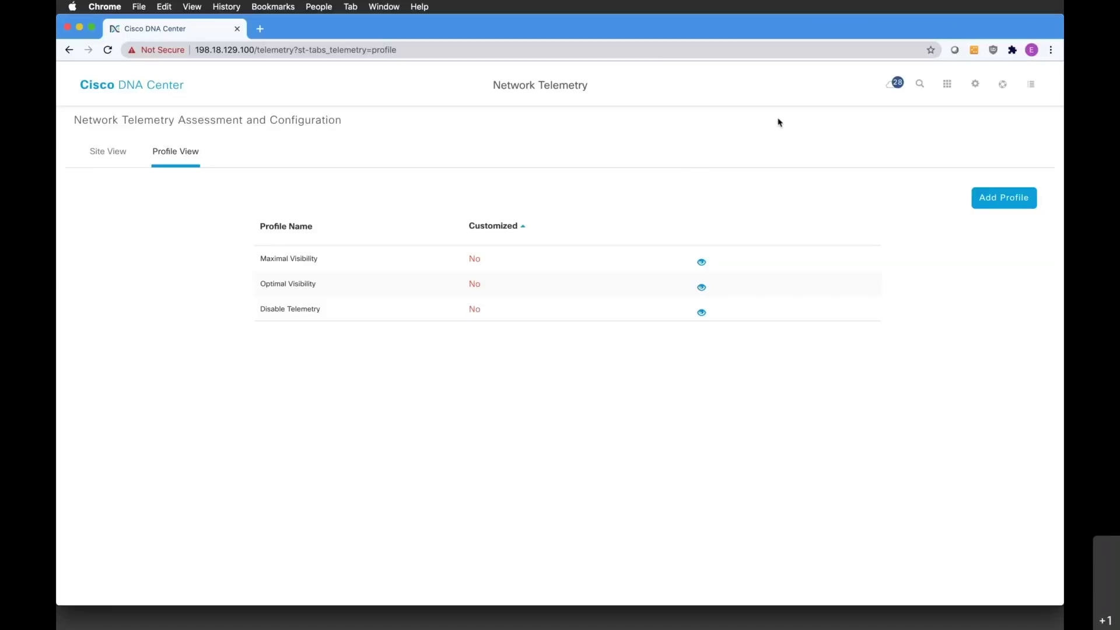
{"action": "left_click", "coordinate": [947, 87]}
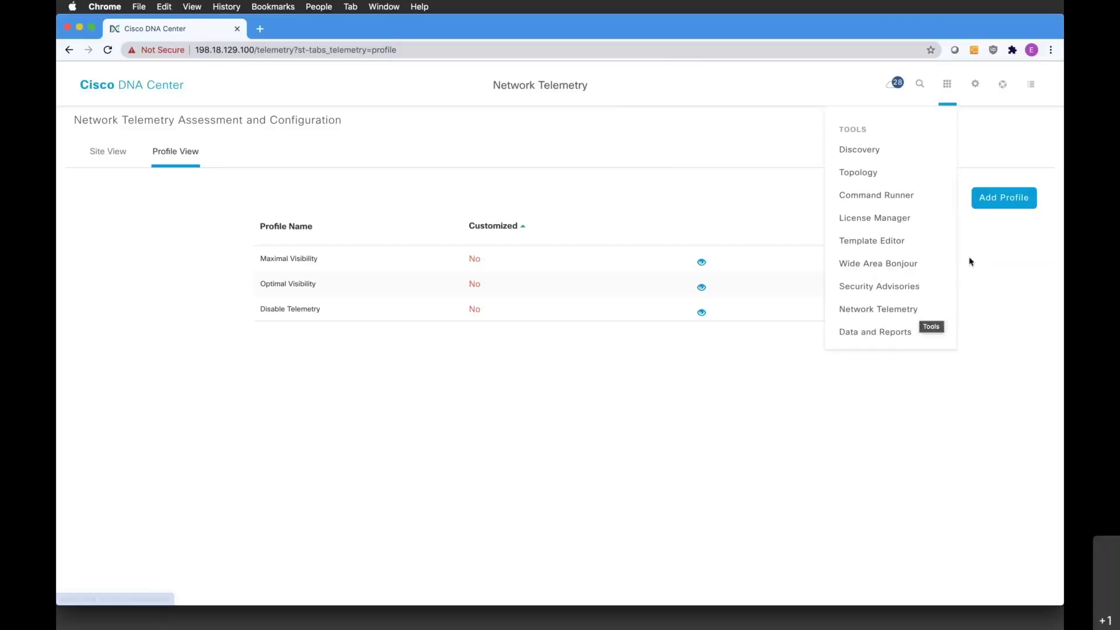
{"action": "left_click", "coordinate": [762, 463]}
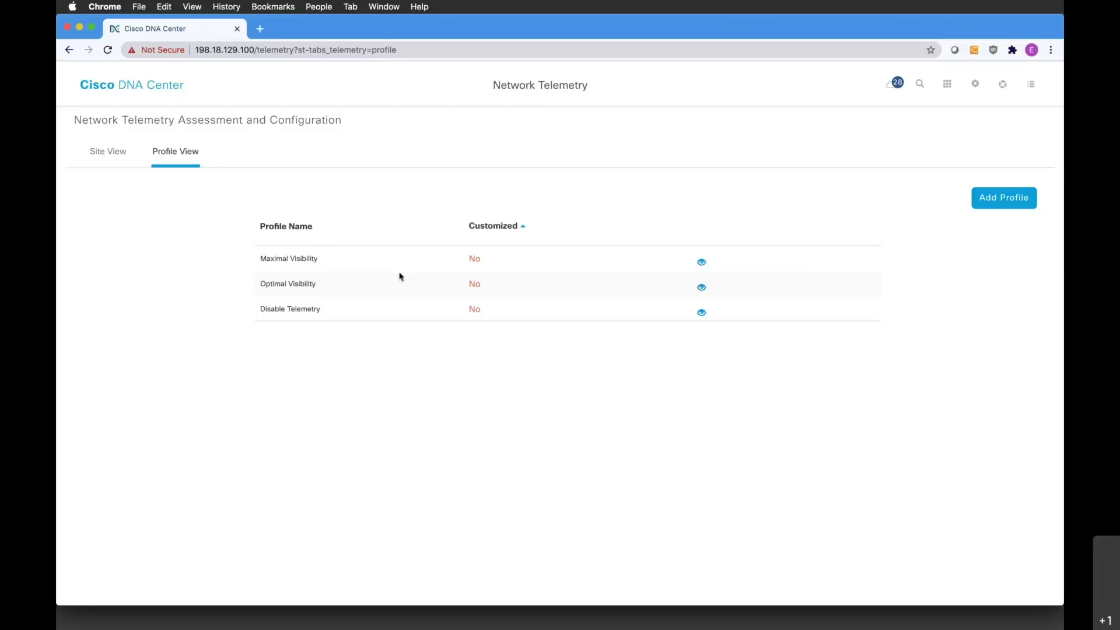
{"action": "left_click", "coordinate": [702, 263]}
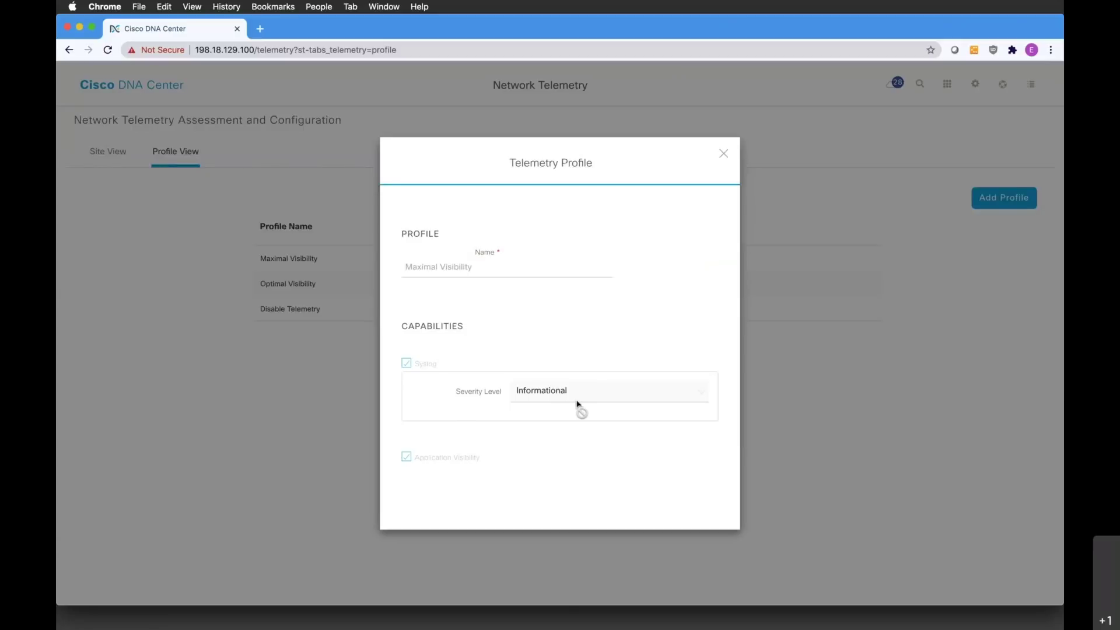
{"action": "left_click", "coordinate": [725, 155]}
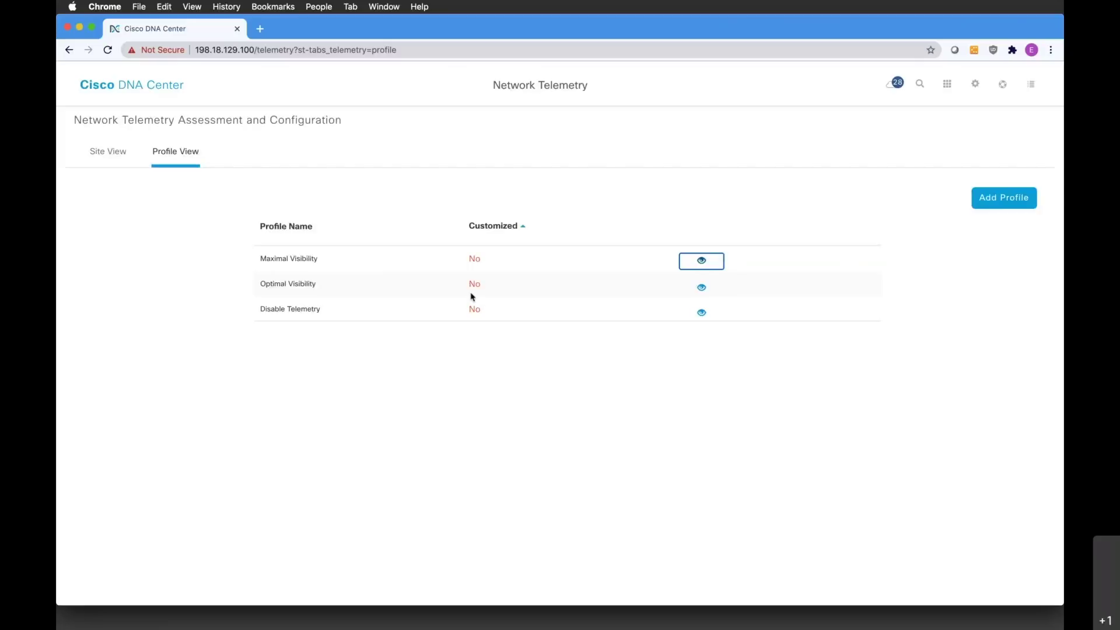
{"action": "left_click", "coordinate": [702, 287]}
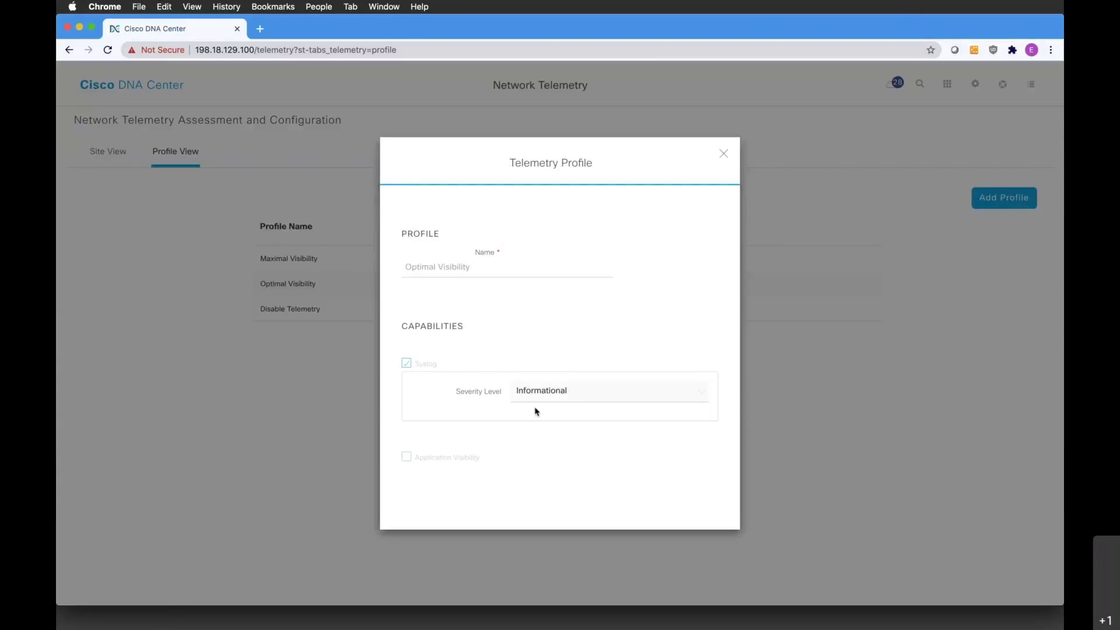
{"action": "left_click", "coordinate": [722, 154]}
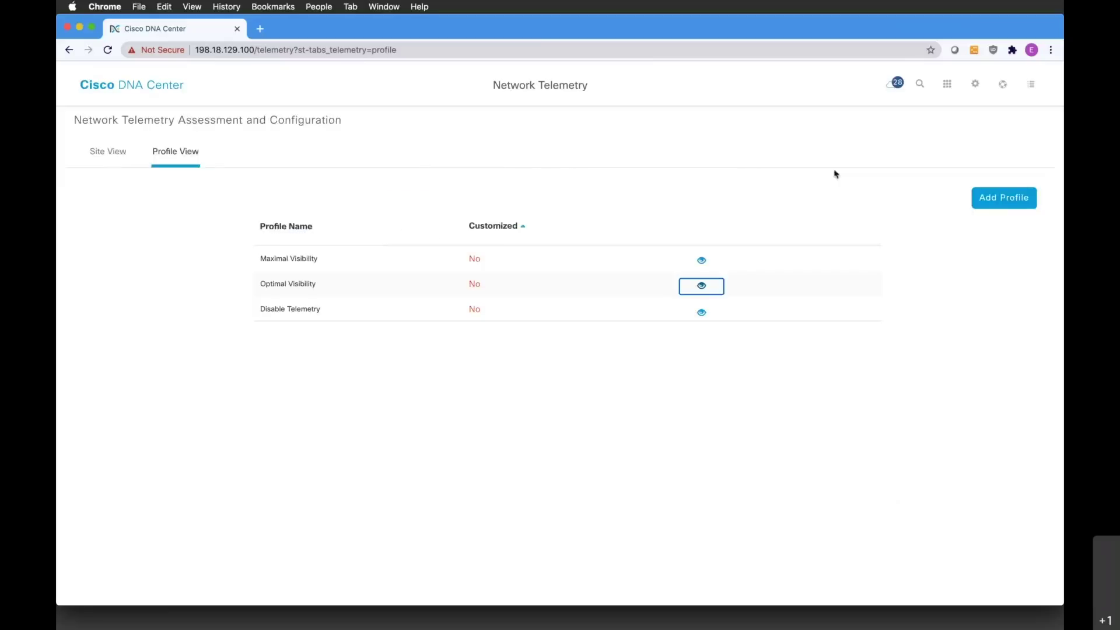
{"action": "left_click", "coordinate": [997, 201]}
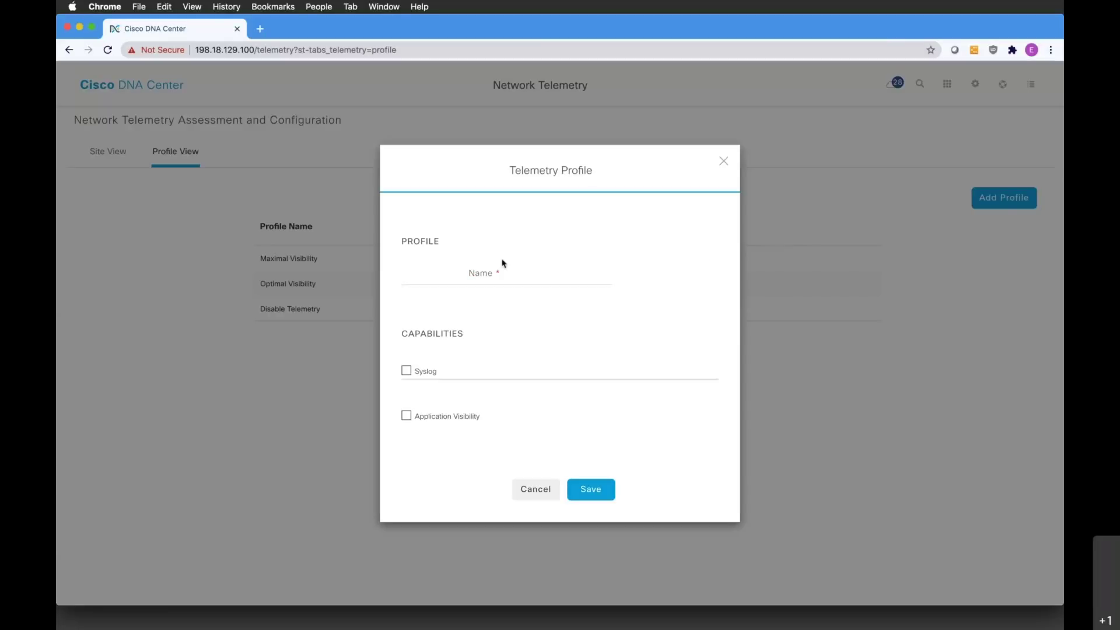
{"action": "left_click", "coordinate": [406, 371]}
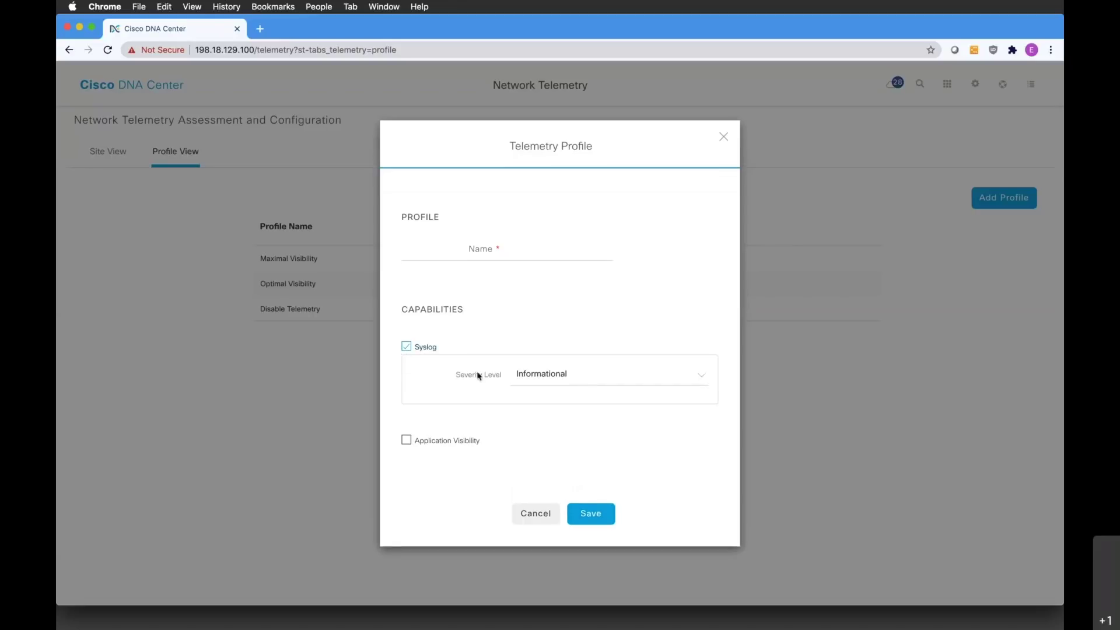
{"action": "left_click", "coordinate": [596, 375]}
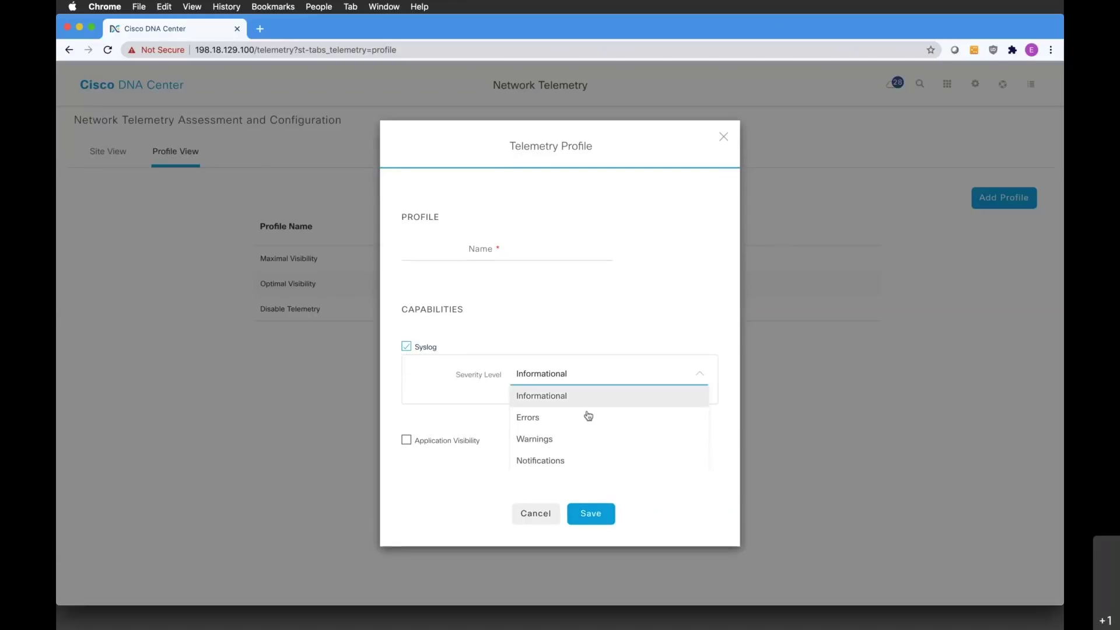
{"action": "scroll", "coordinate": [587, 415], "scroll_direction": "down", "scroll_amount": 1}
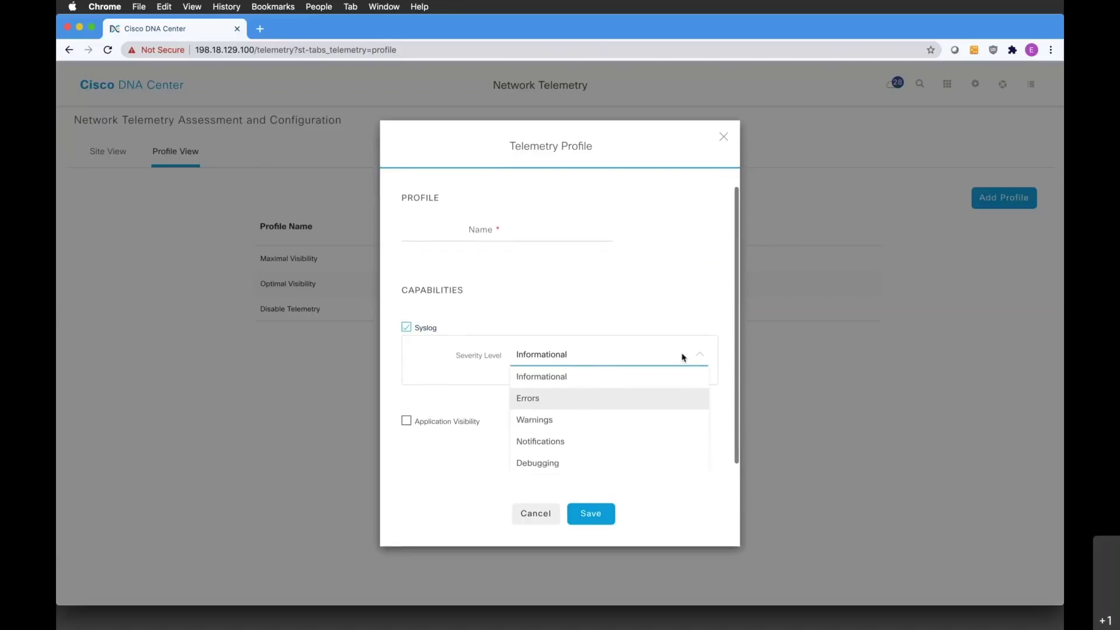
{"action": "left_click", "coordinate": [703, 351]}
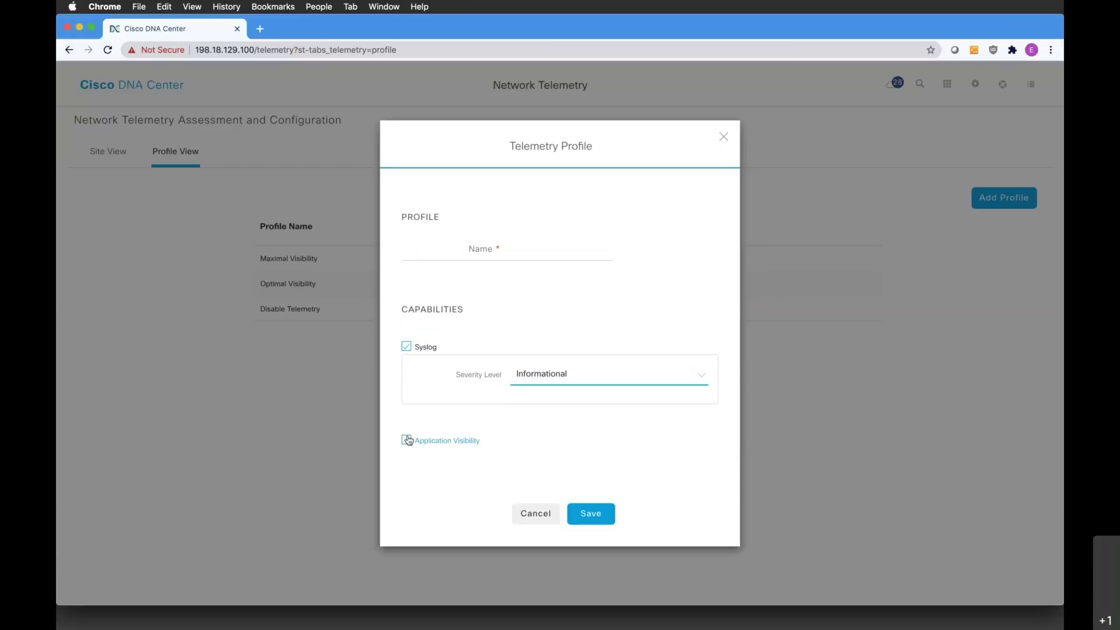
{"action": "left_click", "coordinate": [544, 518]}
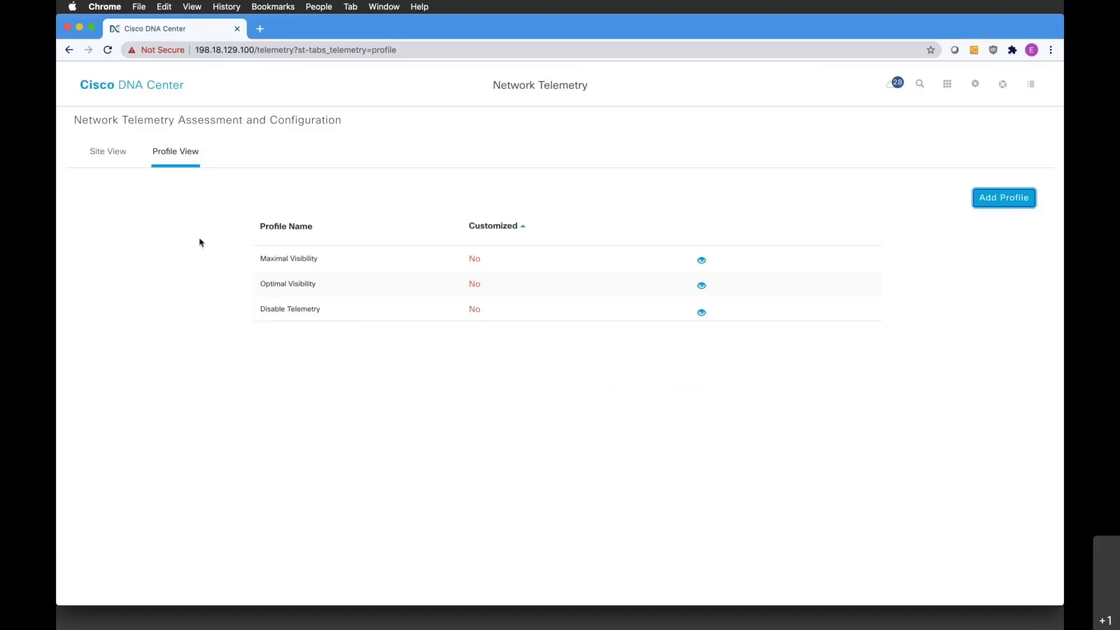
In Site View, switch router CSR1.dcloud.cisco.com to the Optimal Visibility telemetry profile.
{"action": "left_click", "coordinate": [106, 153]}
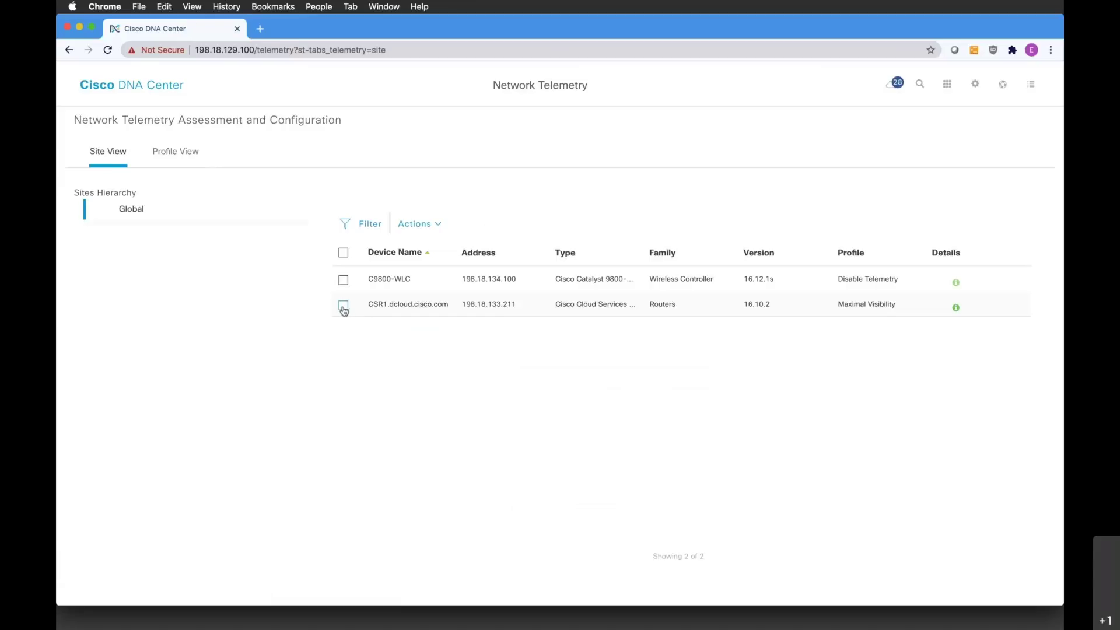
{"action": "left_click", "coordinate": [438, 226]}
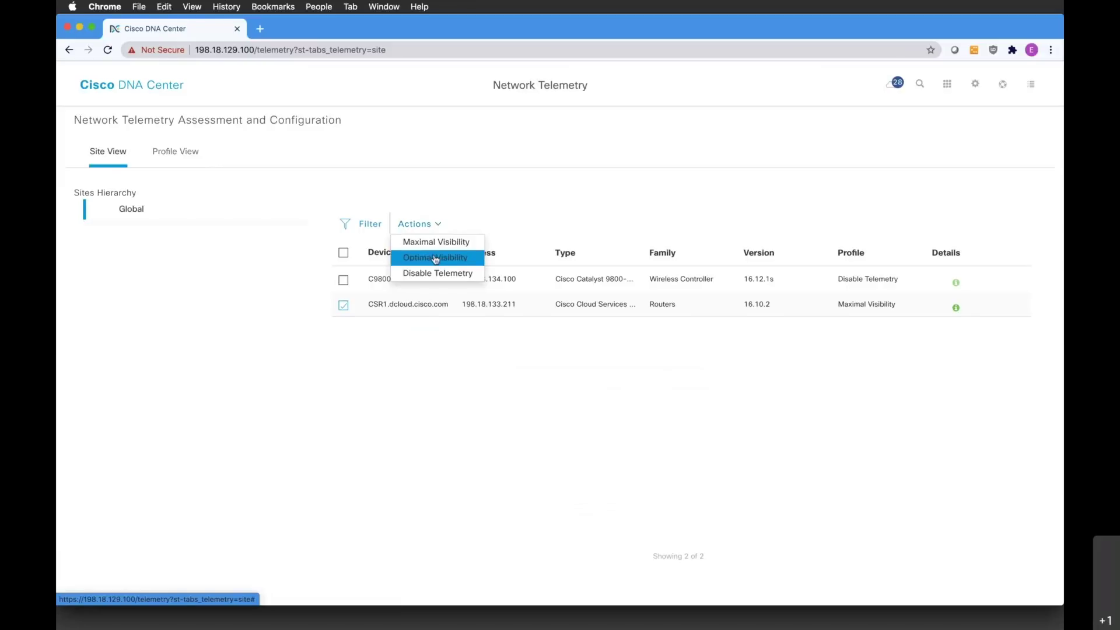
{"action": "left_click", "coordinate": [439, 257]}
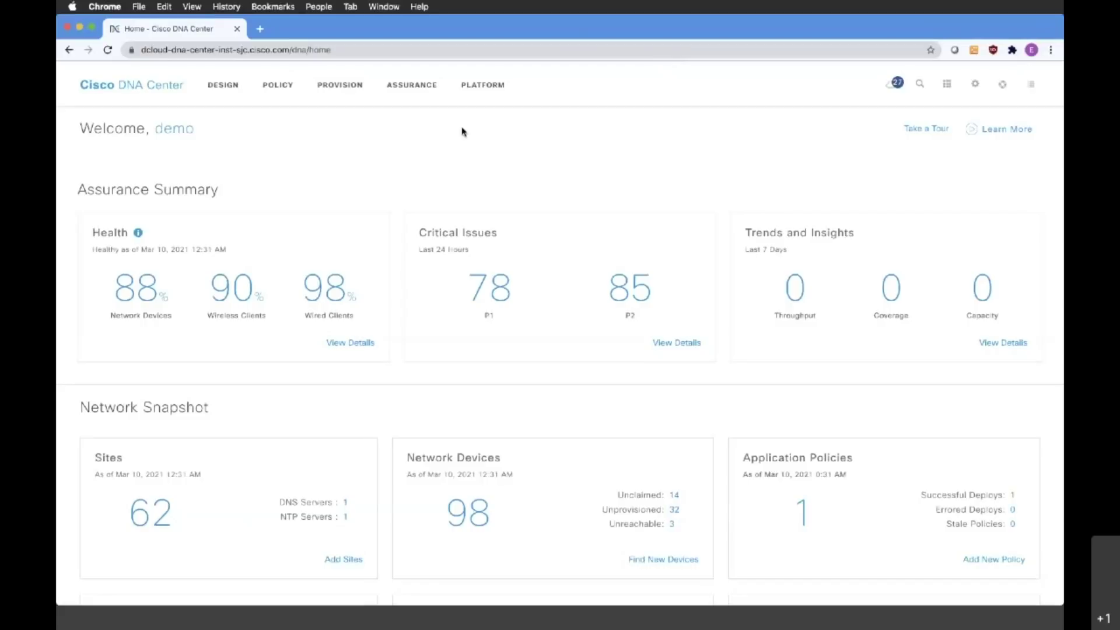
Review the Assurance Overall Health dashboard: client health and the Top 10 Issue Types.
{"action": "left_click", "coordinate": [412, 97]}
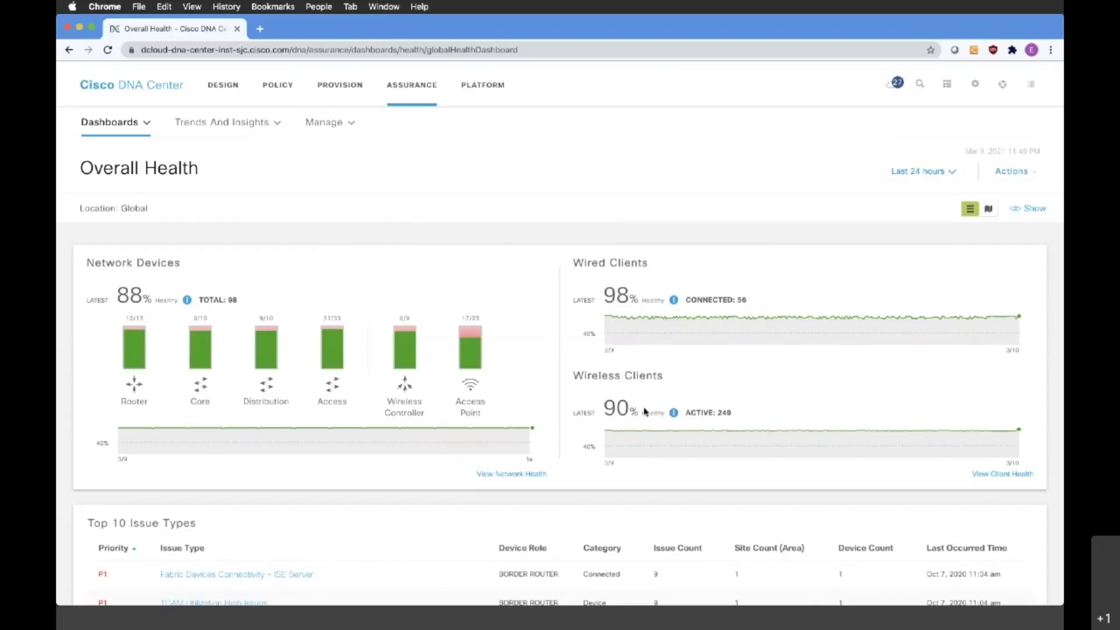
{"action": "scroll", "coordinate": [452, 477], "scroll_direction": "down", "scroll_amount": 2}
{"action": "scroll", "coordinate": [452, 477], "scroll_direction": "down", "scroll_amount": 4}
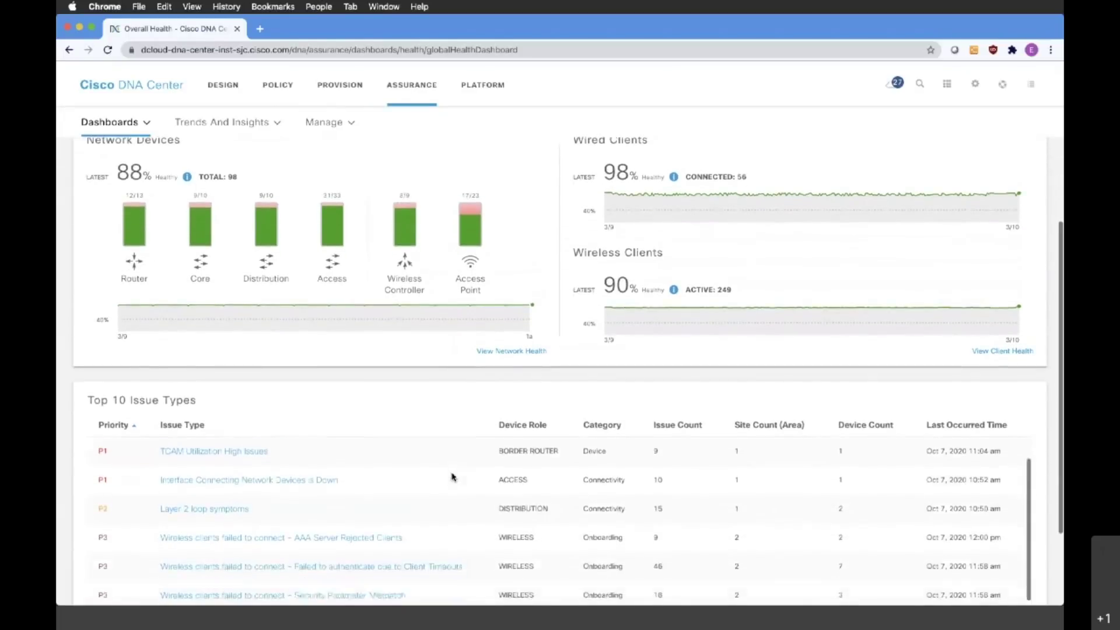
{"action": "scroll", "coordinate": [453, 475], "scroll_direction": "up", "scroll_amount": 4}
{"action": "scroll", "coordinate": [449, 422], "scroll_direction": "down", "scroll_amount": 2}
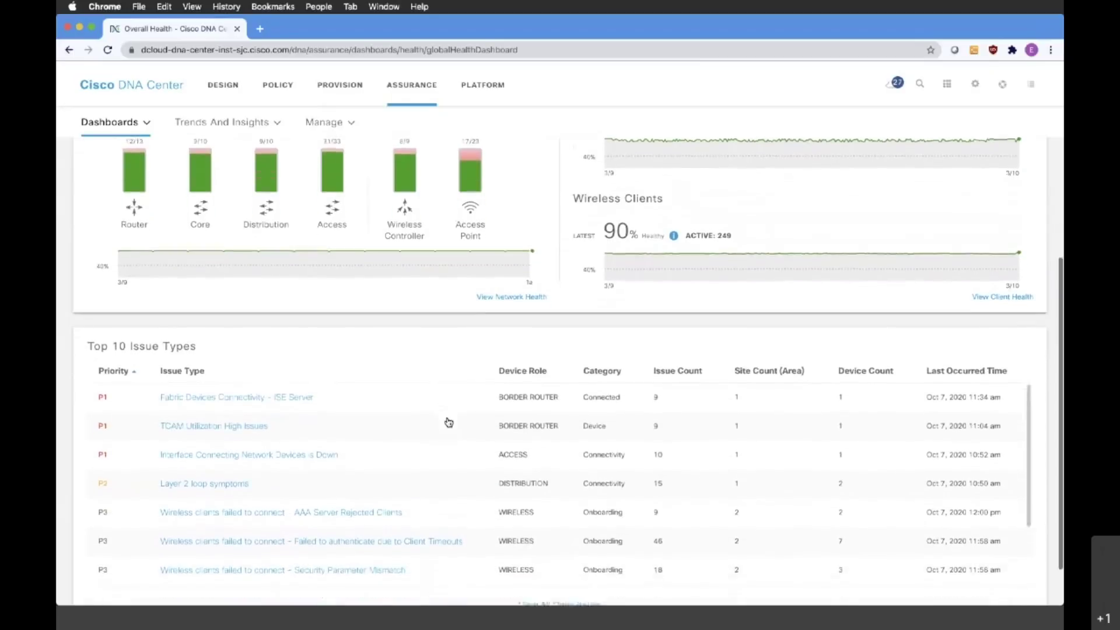
{"action": "scroll", "coordinate": [447, 421], "scroll_direction": "up", "scroll_amount": 1}
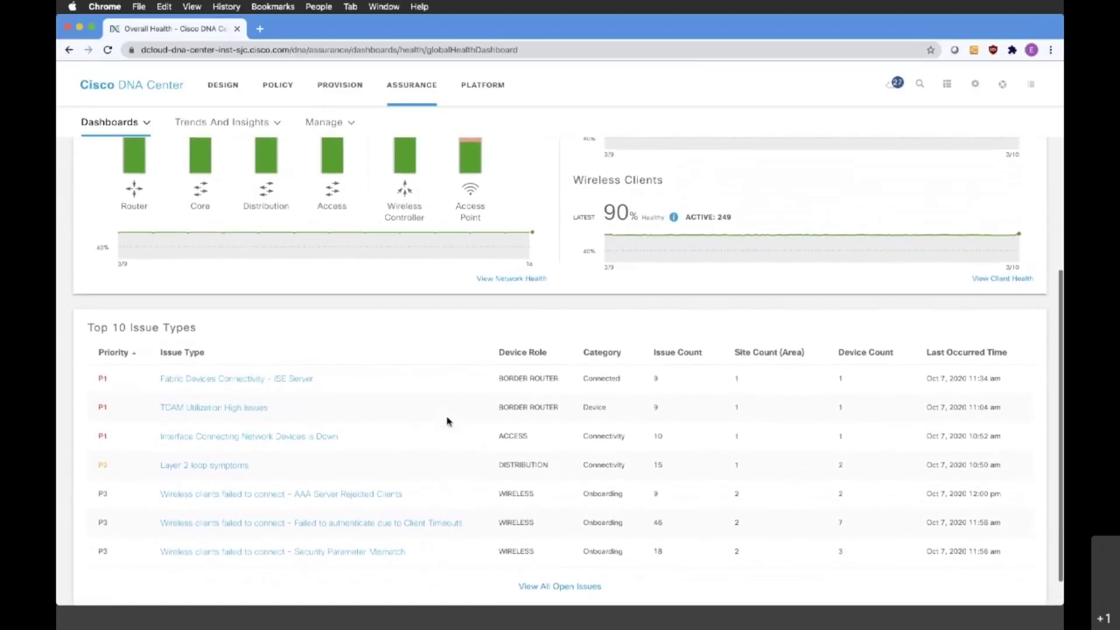
{"action": "scroll", "coordinate": [431, 342], "scroll_direction": "down", "scroll_amount": 1}
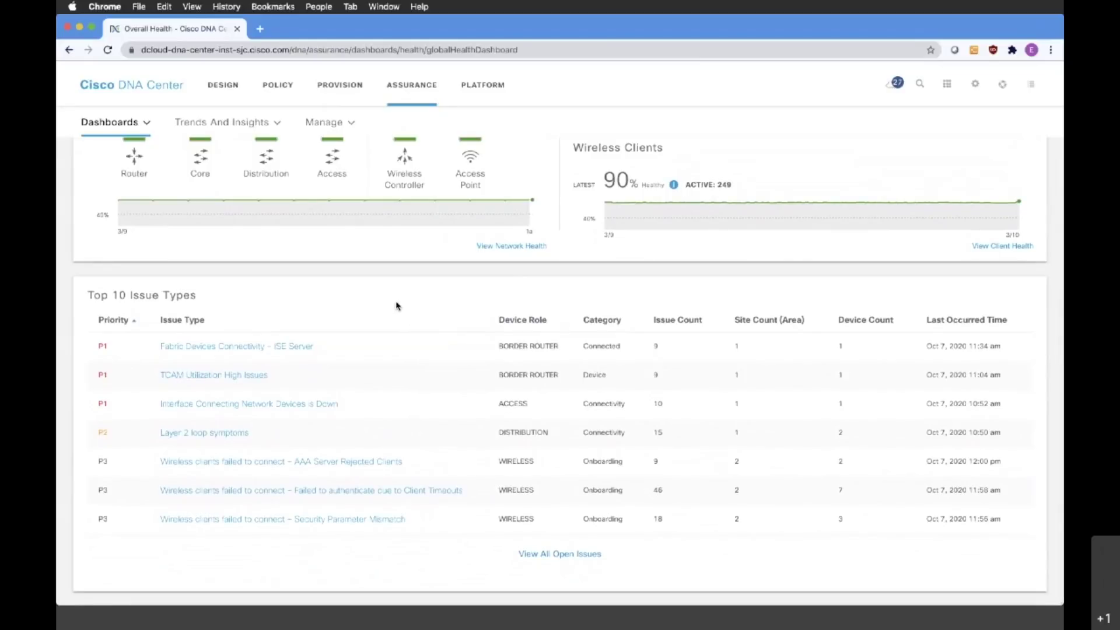
{"action": "scroll", "coordinate": [397, 305], "scroll_direction": "up", "scroll_amount": 5}
Open the Network Health dashboard from Dashboards > Health.
{"action": "left_click", "coordinate": [146, 124]}
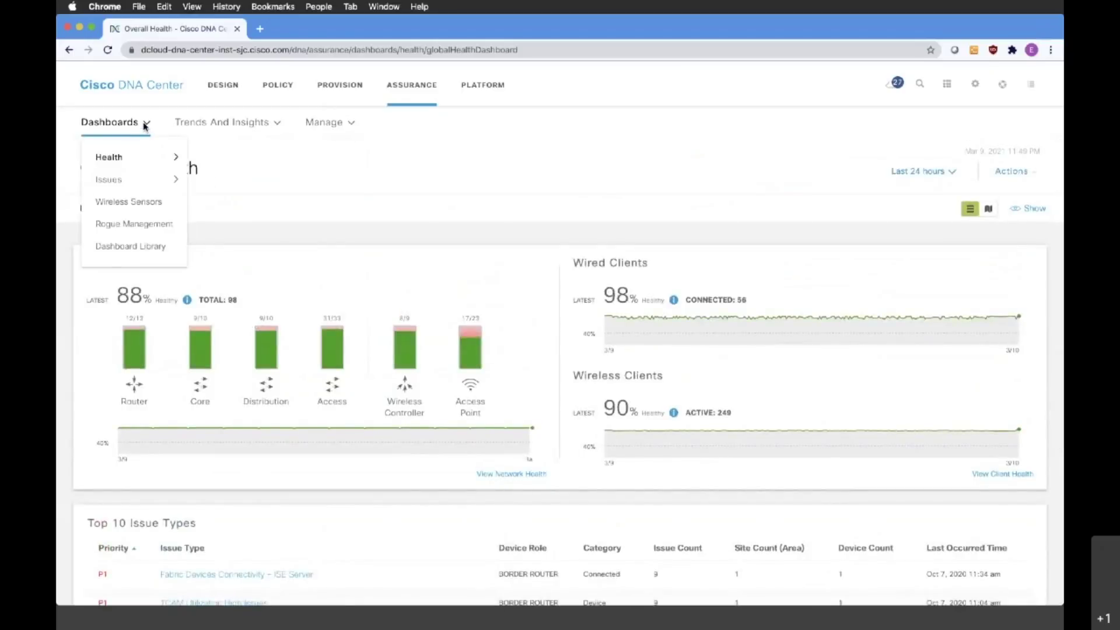
{"action": "mouse_move", "coordinate": [131, 161]}
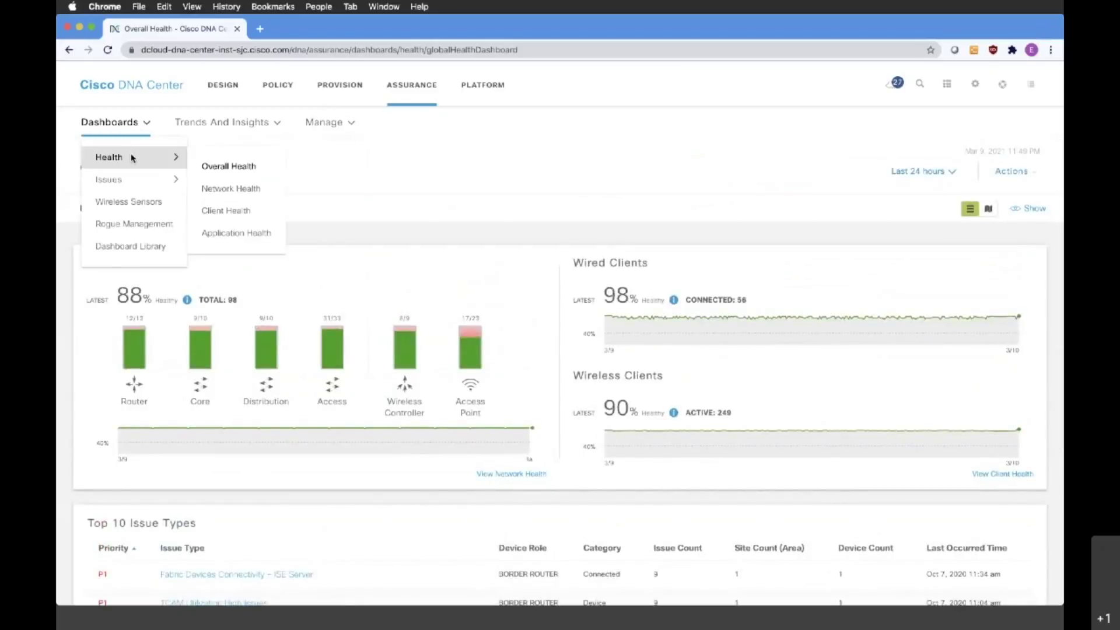
{"action": "left_click", "coordinate": [224, 190]}
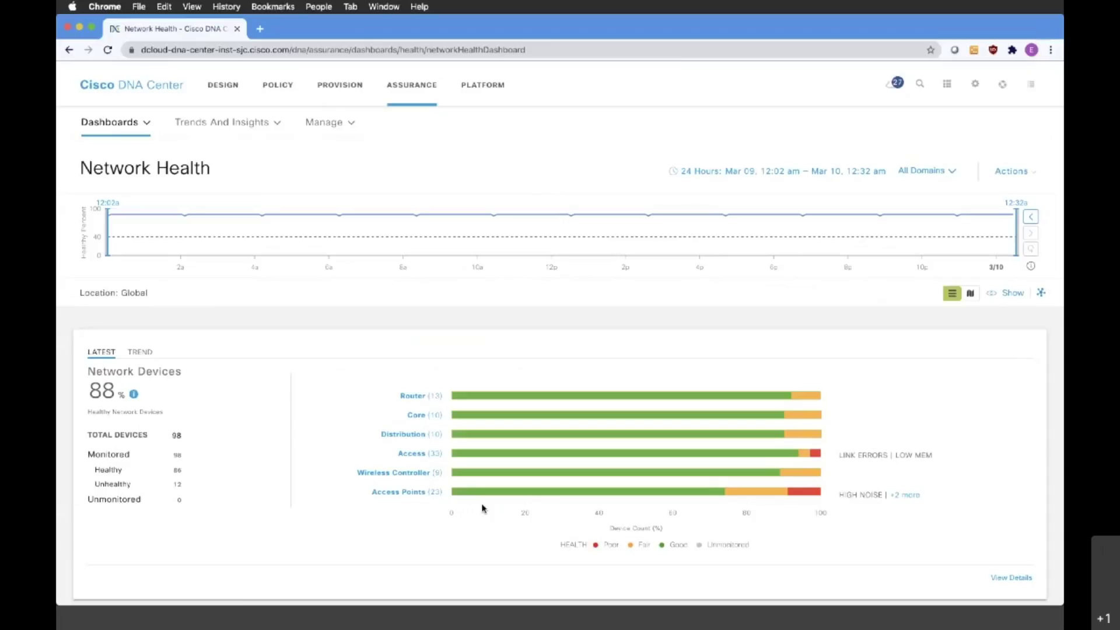
Inspect the Access Points health breakdown, AP cards and the three poor-health network devices.
{"action": "mouse_move", "coordinate": [483, 495]}
{"action": "mouse_move", "coordinate": [734, 497]}
{"action": "mouse_move", "coordinate": [801, 496]}
{"action": "scroll", "coordinate": [461, 514], "scroll_direction": "down", "scroll_amount": 10}
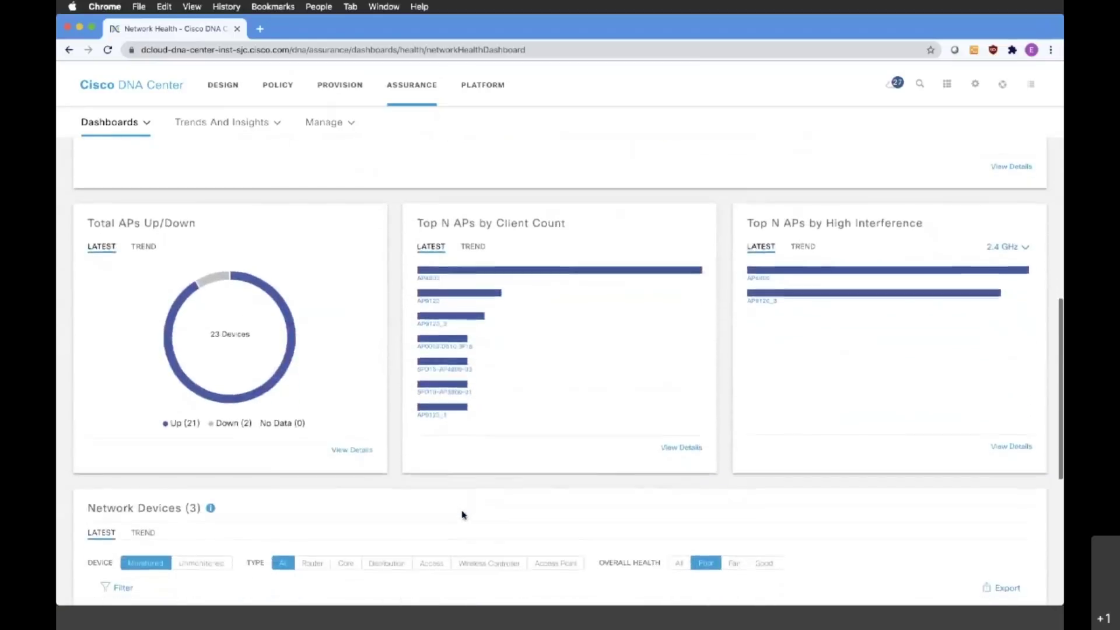
{"action": "scroll", "coordinate": [462, 514], "scroll_direction": "down", "scroll_amount": 3}
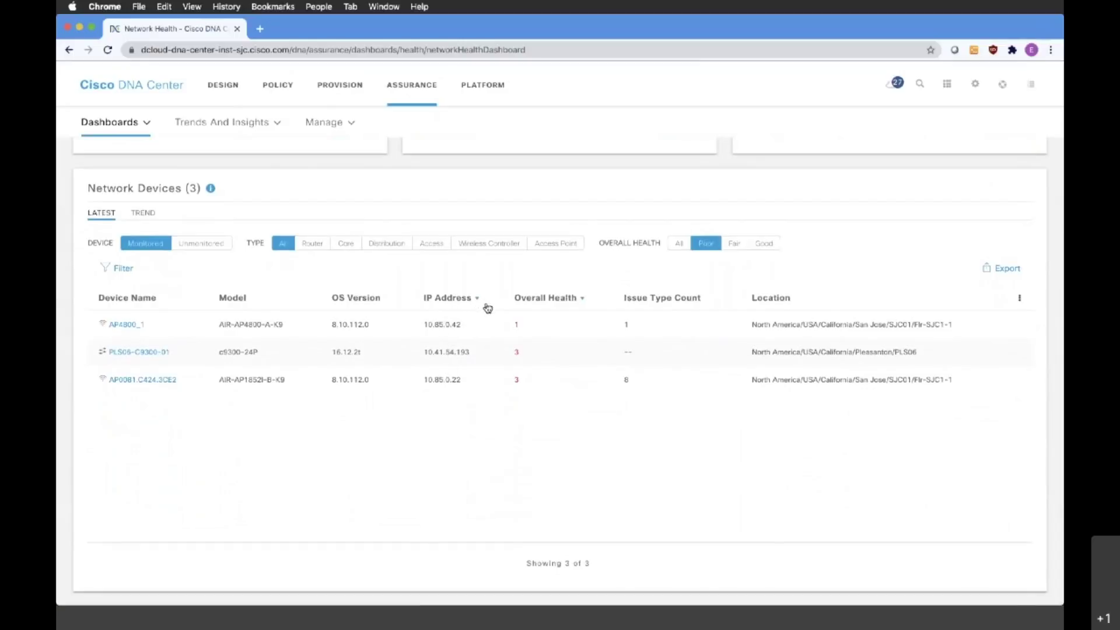
{"action": "scroll", "coordinate": [431, 266], "scroll_direction": "up", "scroll_amount": 5}
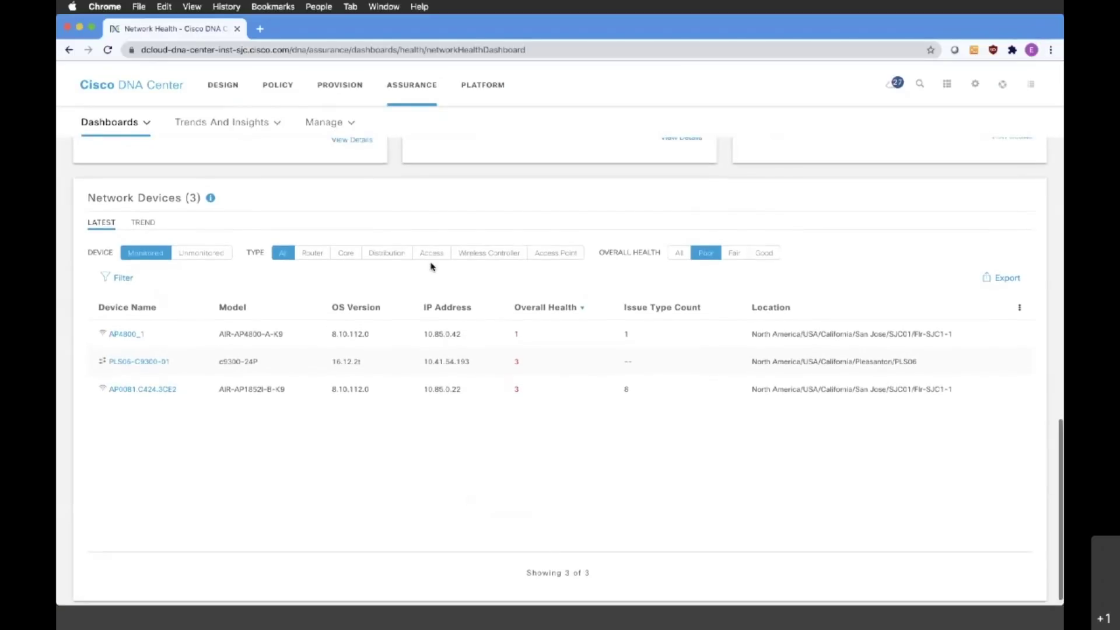
{"action": "scroll", "coordinate": [431, 267], "scroll_direction": "up", "scroll_amount": 6}
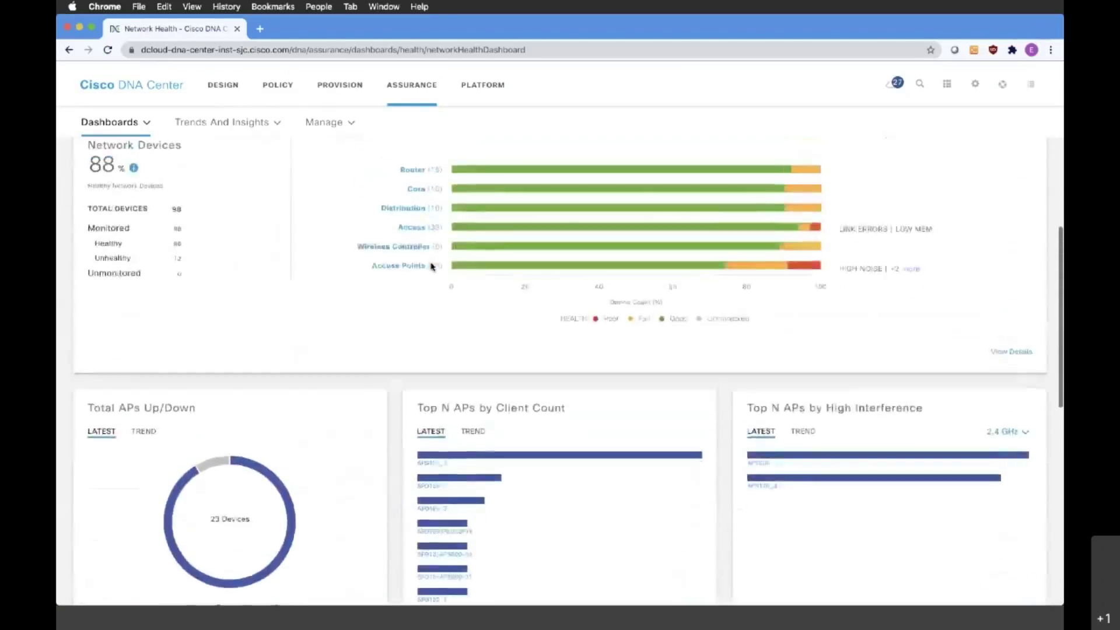
{"action": "left_click", "coordinate": [149, 124]}
{"action": "mouse_move", "coordinate": [153, 162]}
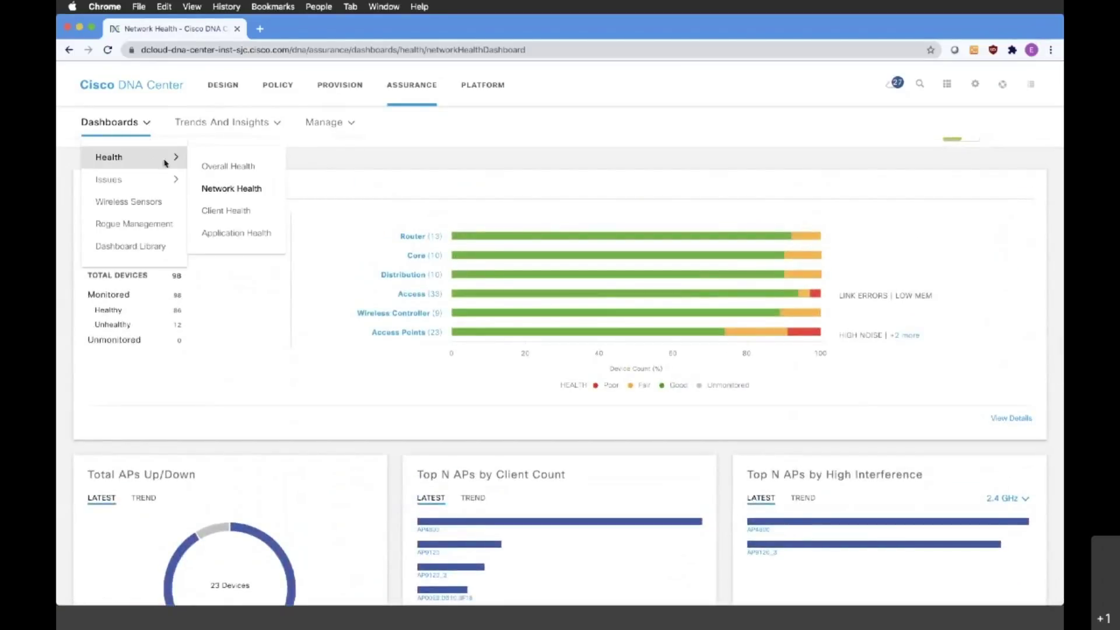
{"action": "left_click", "coordinate": [247, 215]}
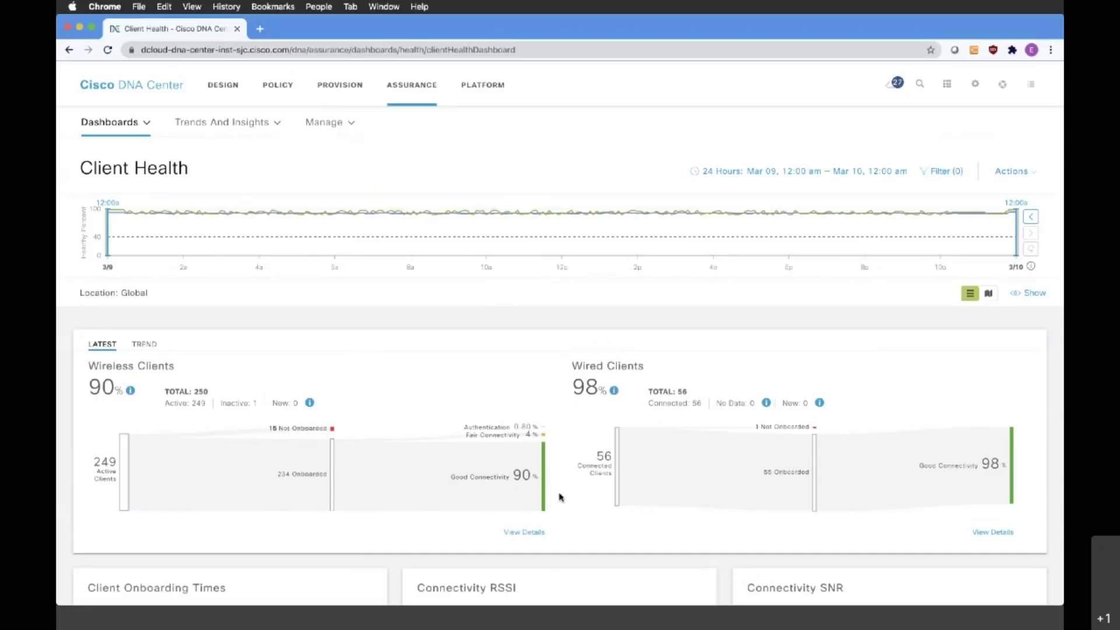
{"action": "scroll", "coordinate": [558, 497], "scroll_direction": "down", "scroll_amount": 5}
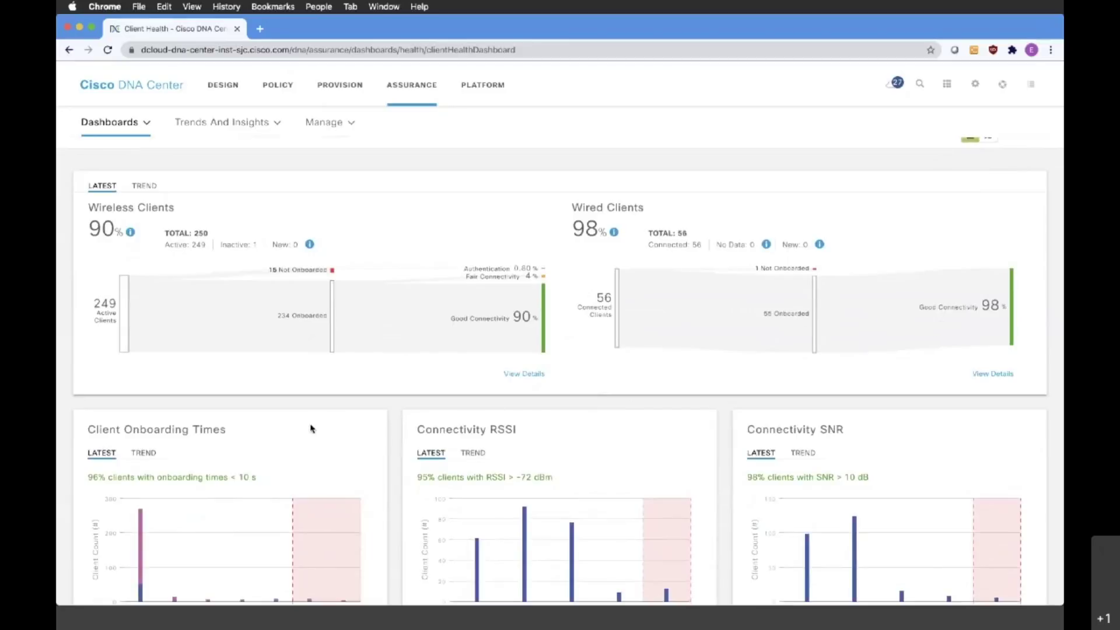
{"action": "scroll", "coordinate": [310, 428], "scroll_direction": "down", "scroll_amount": 3}
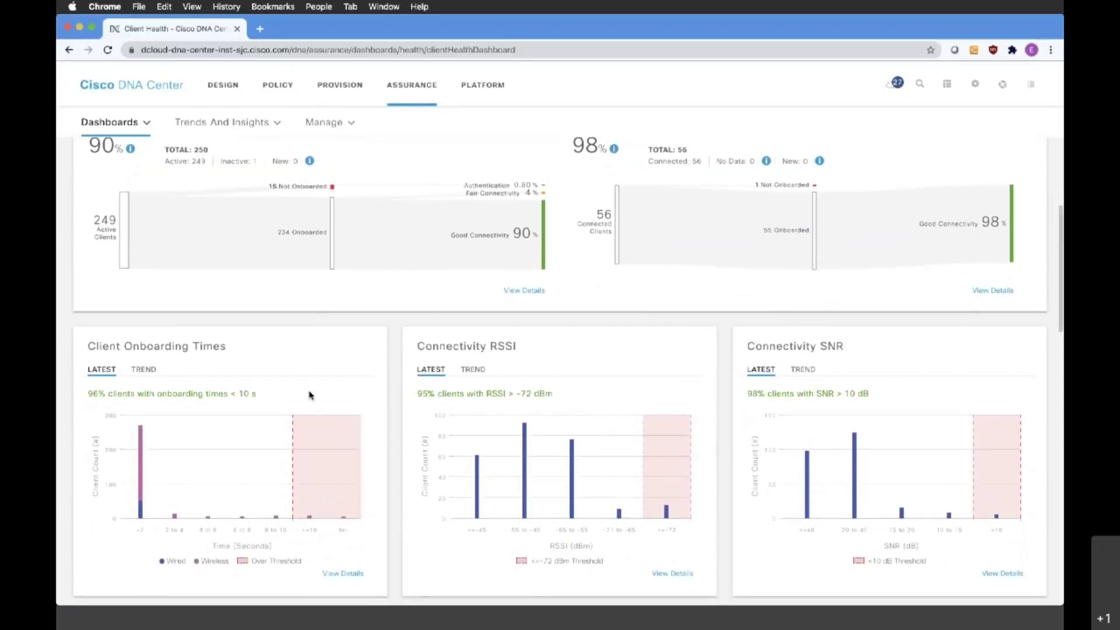
{"action": "scroll", "coordinate": [311, 395], "scroll_direction": "down", "scroll_amount": 4}
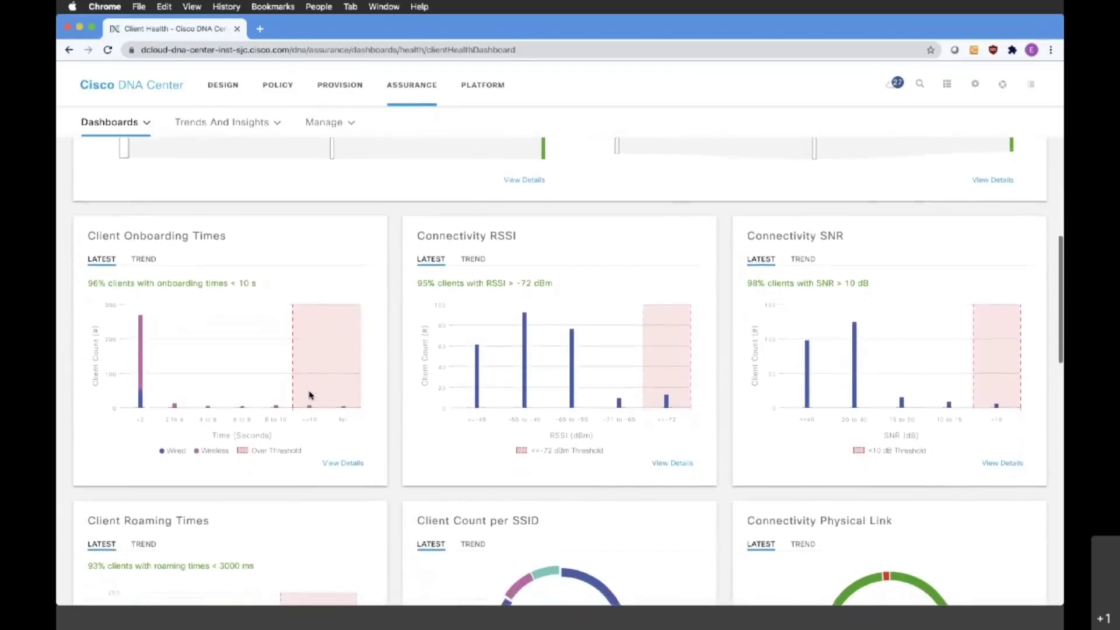
{"action": "scroll", "coordinate": [311, 396], "scroll_direction": "down", "scroll_amount": 1}
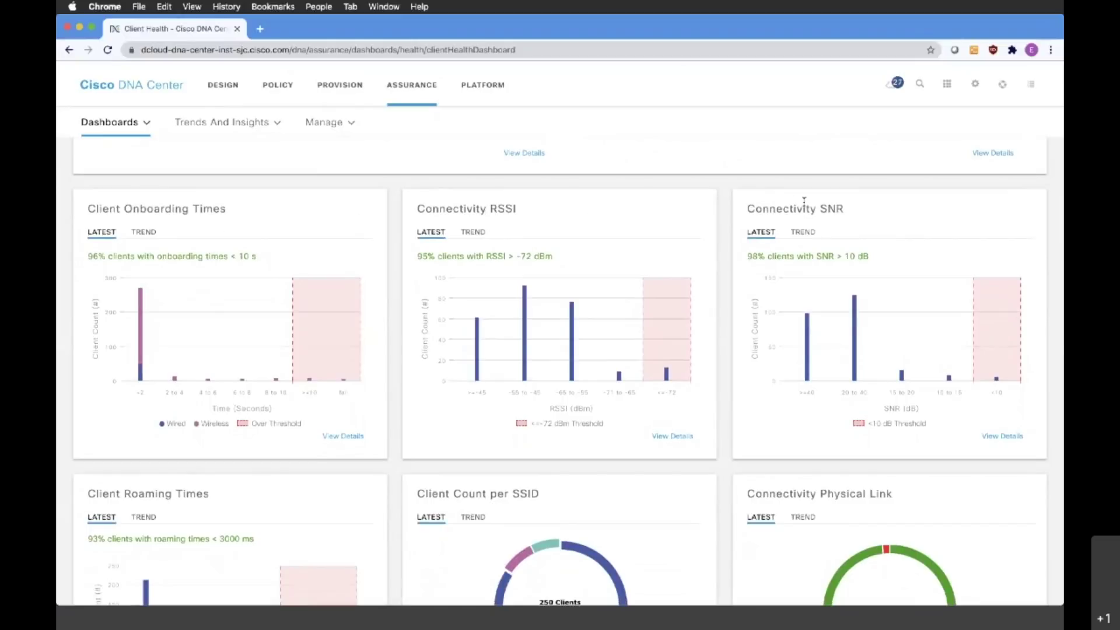
{"action": "scroll", "coordinate": [583, 252], "scroll_direction": "down", "scroll_amount": 6}
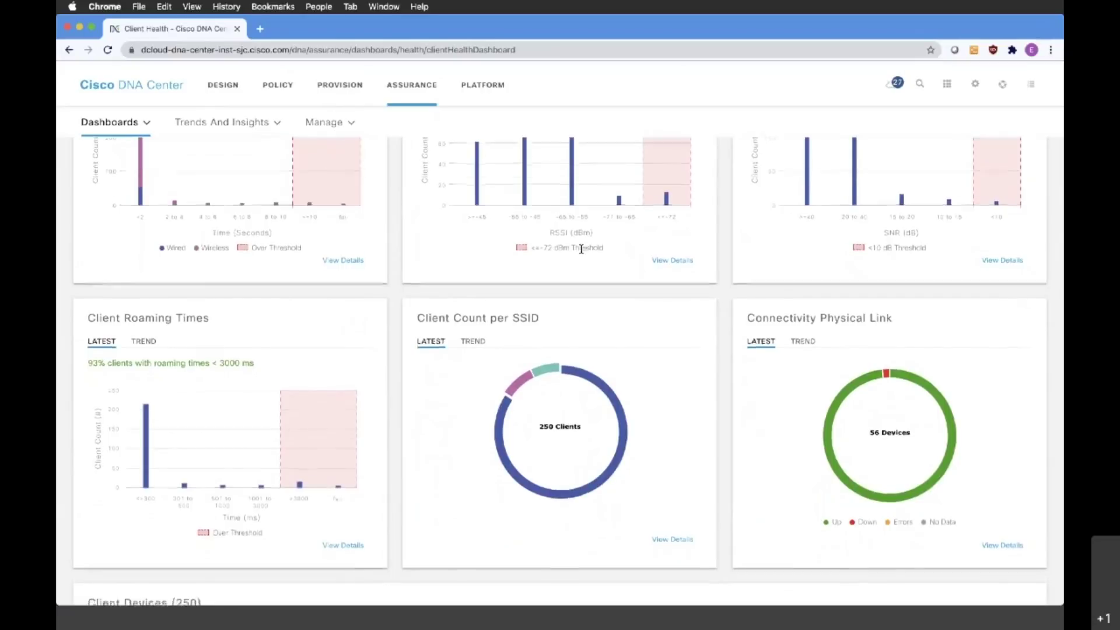
{"action": "scroll", "coordinate": [581, 251], "scroll_direction": "down", "scroll_amount": 1}
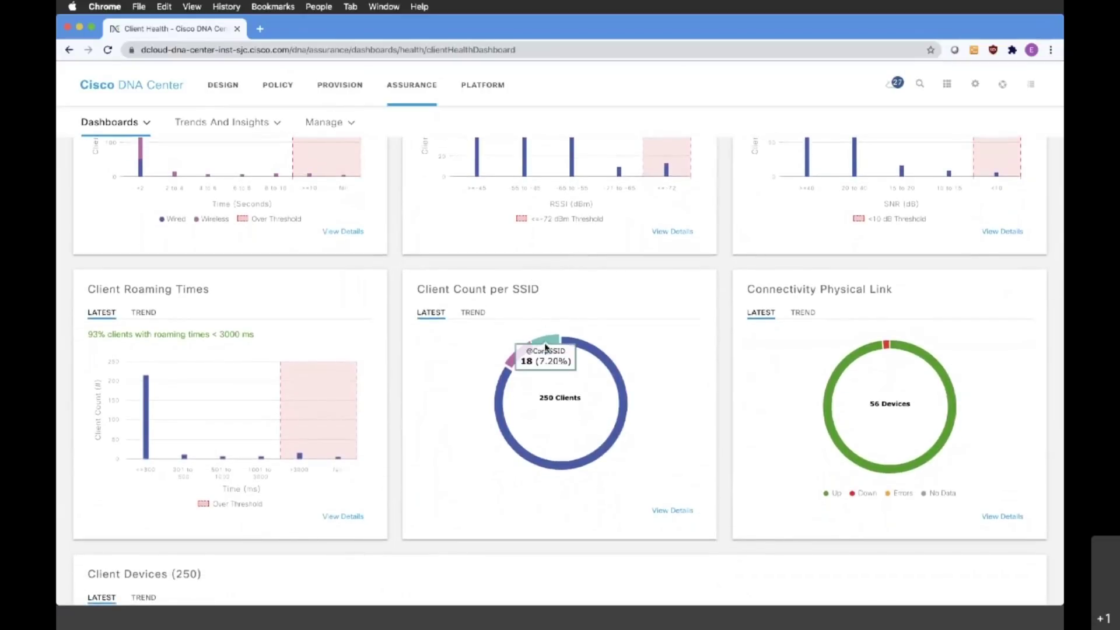
{"action": "mouse_move", "coordinate": [506, 431]}
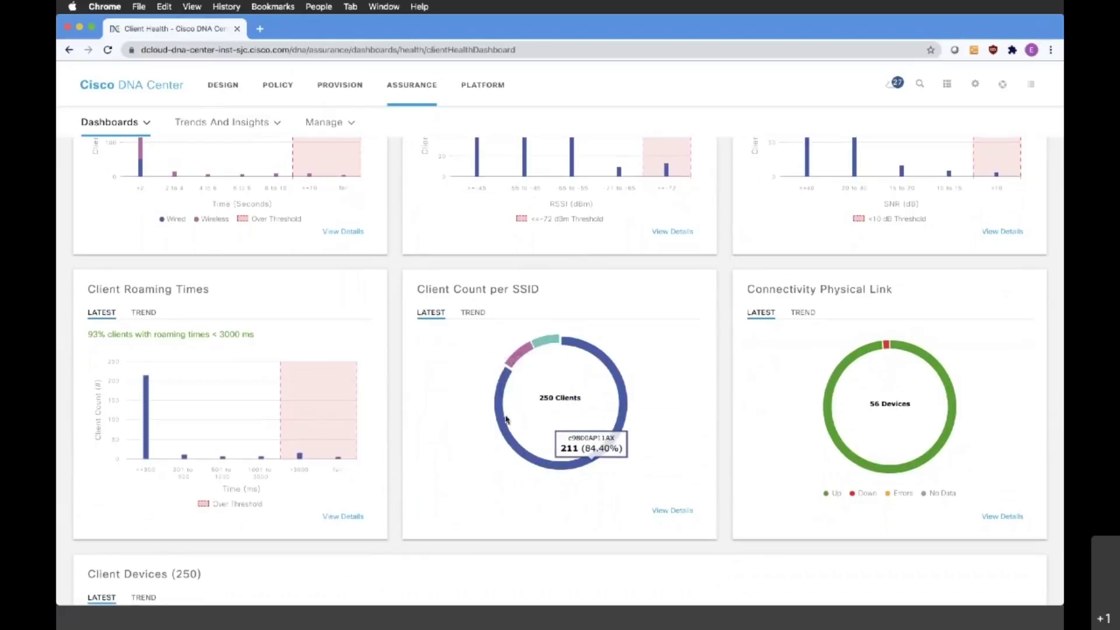
{"action": "scroll", "coordinate": [516, 350], "scroll_direction": "down", "scroll_amount": 5}
{"action": "scroll", "coordinate": [519, 304], "scroll_direction": "down", "scroll_amount": 4}
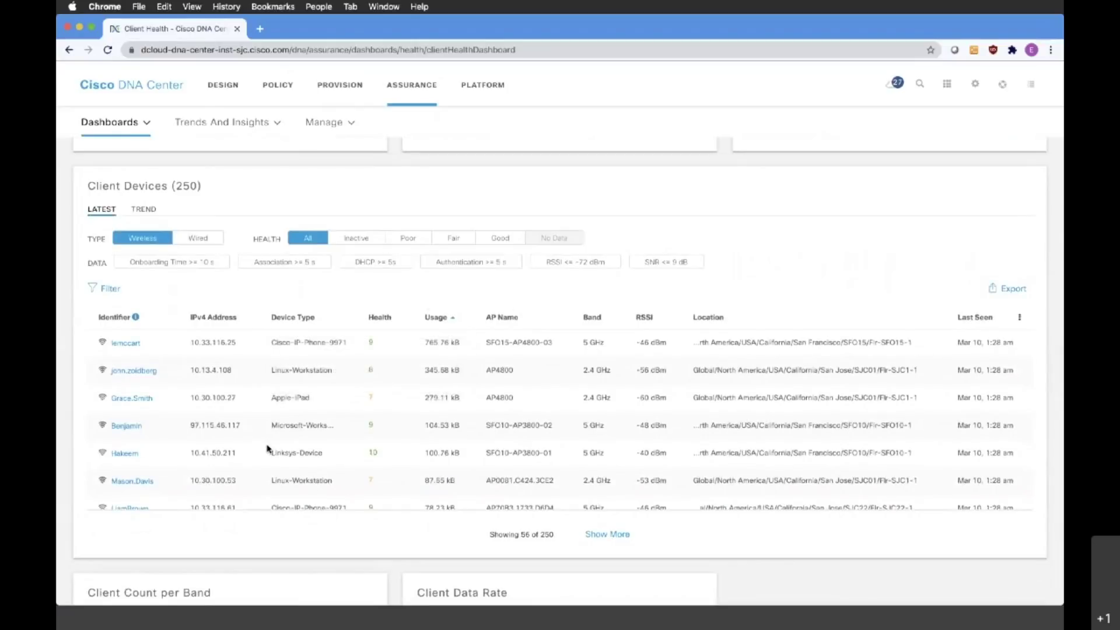
{"action": "scroll", "coordinate": [267, 448], "scroll_direction": "down", "scroll_amount": 3}
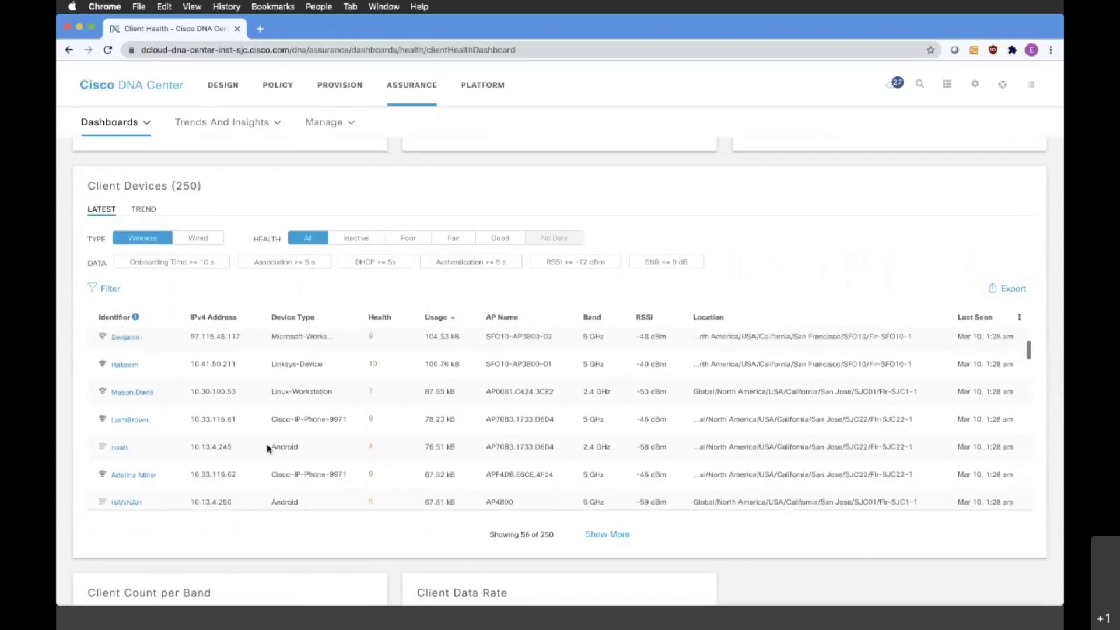
{"action": "scroll", "coordinate": [267, 448], "scroll_direction": "up", "scroll_amount": 3}
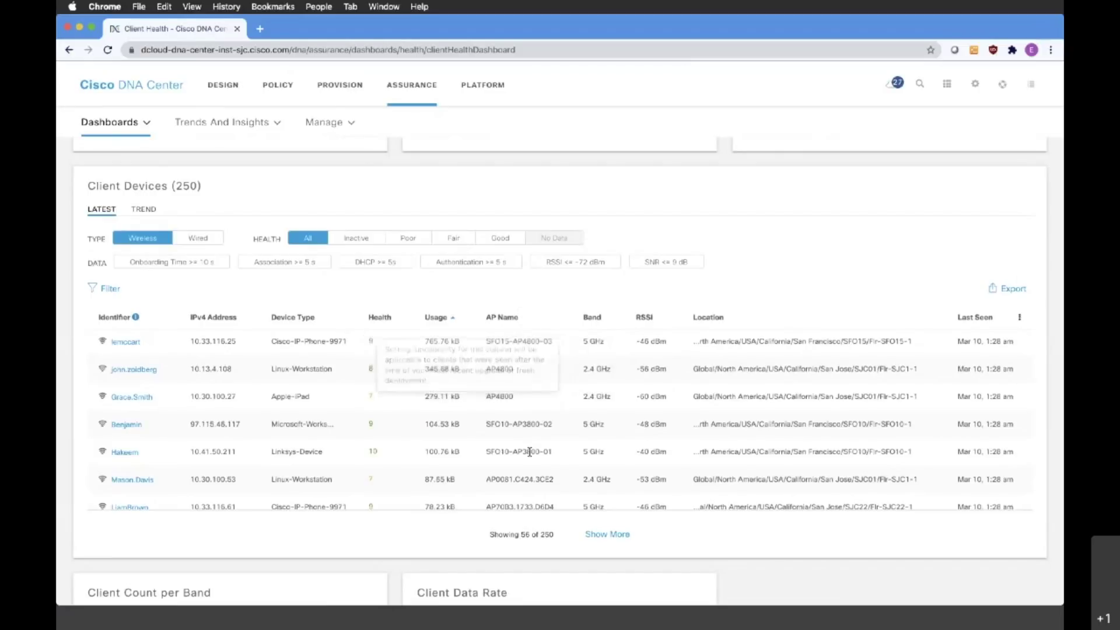
{"action": "scroll", "coordinate": [530, 456], "scroll_direction": "down", "scroll_amount": 3}
{"action": "scroll", "coordinate": [530, 455], "scroll_direction": "down", "scroll_amount": 2}
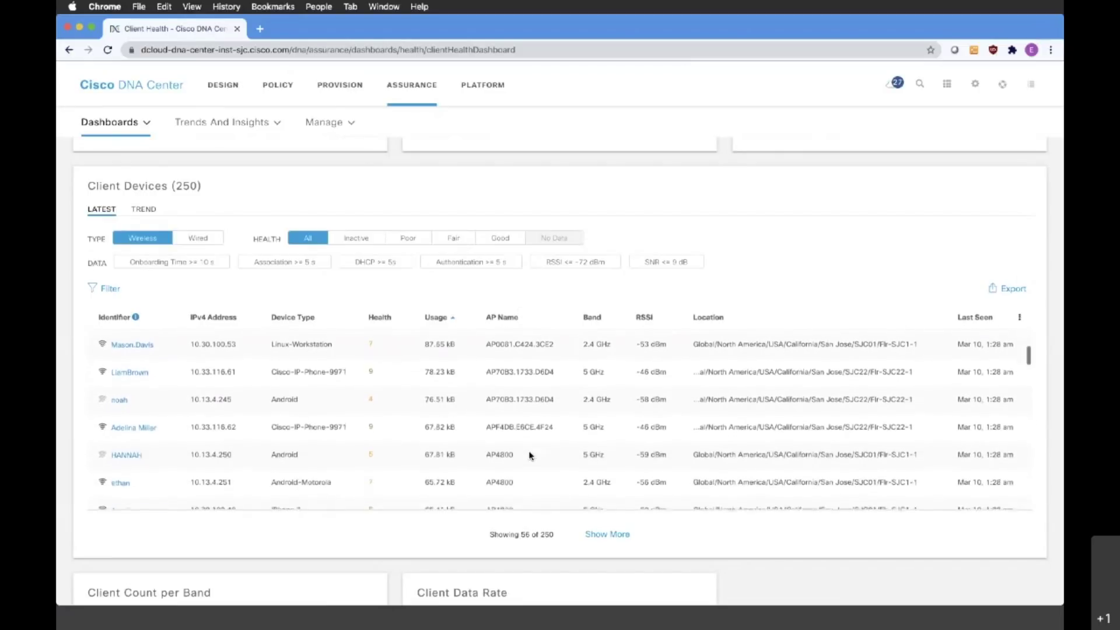
{"action": "scroll", "coordinate": [529, 452], "scroll_direction": "up", "scroll_amount": 5}
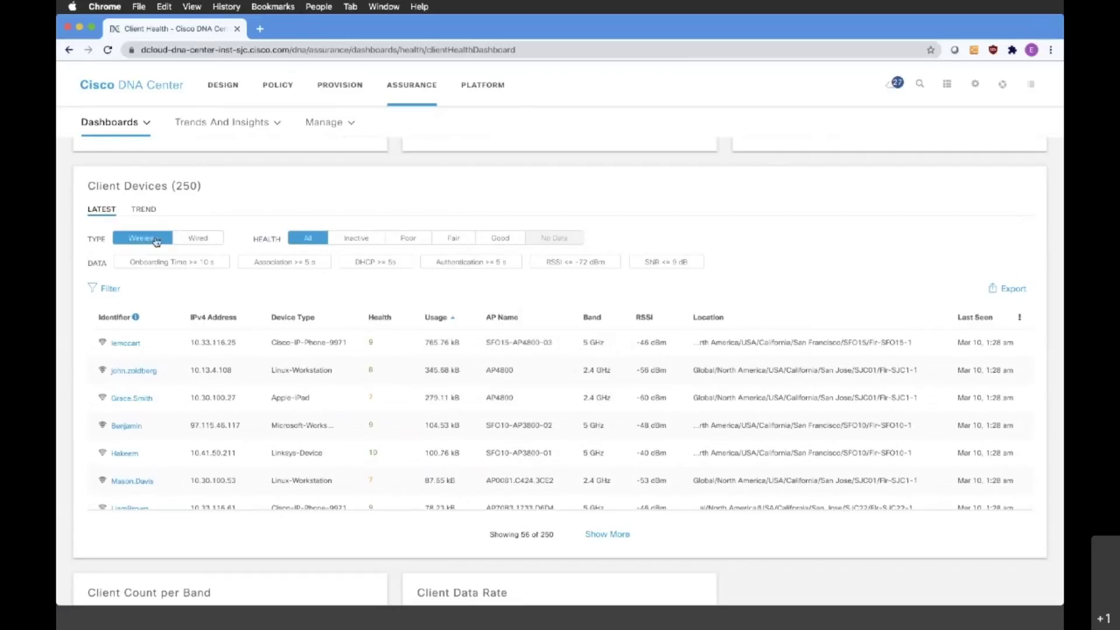
{"action": "scroll", "coordinate": [167, 322], "scroll_direction": "down", "scroll_amount": 1}
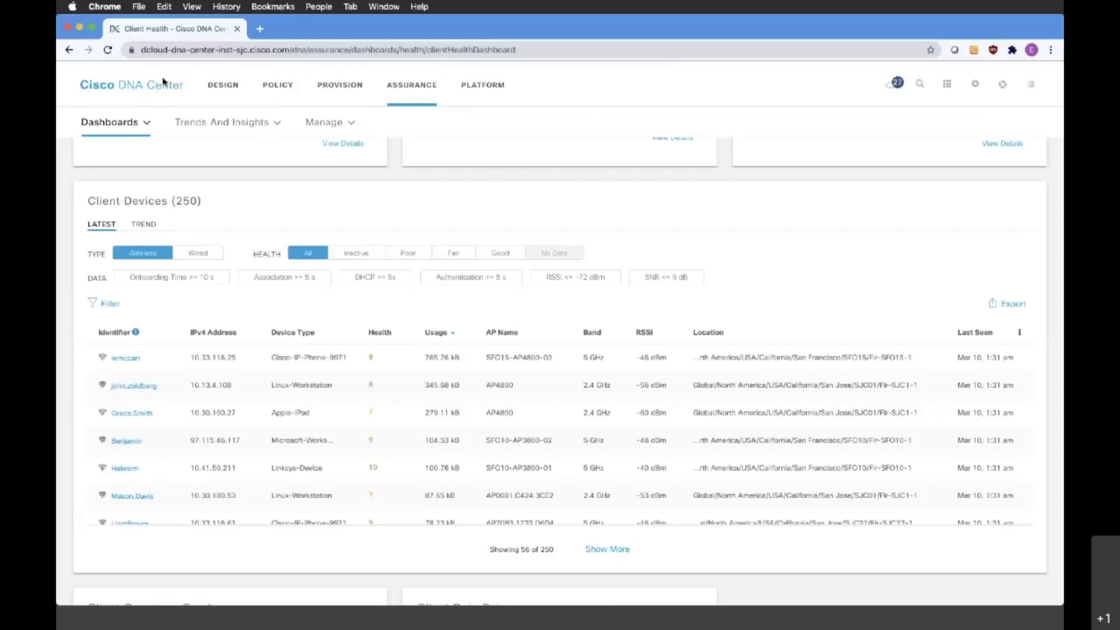
Open Dashboards > Issues > Open and review the 481 issues (78 P1, 85 P2, 267 P3, 51 P4).
{"action": "left_click", "coordinate": [146, 124]}
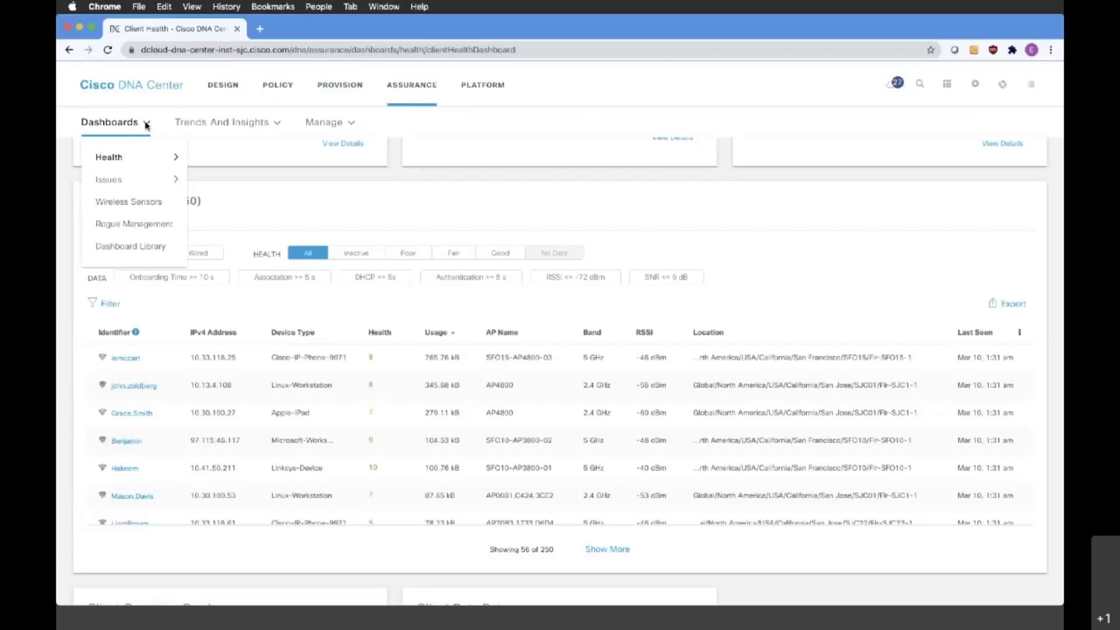
{"action": "mouse_move", "coordinate": [110, 181]}
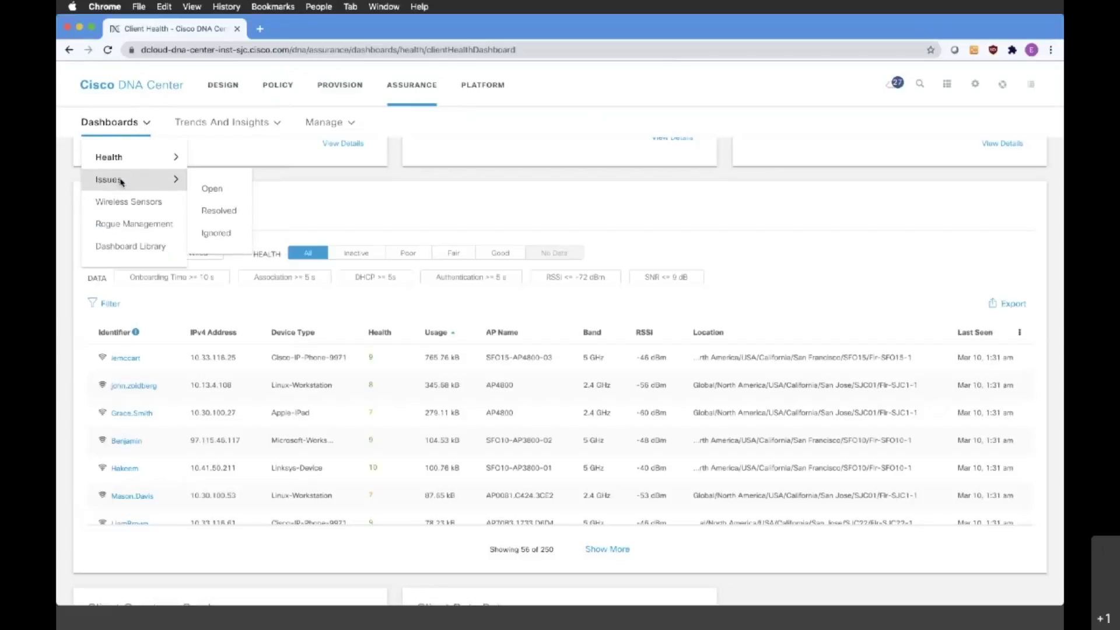
{"action": "left_click", "coordinate": [222, 192]}
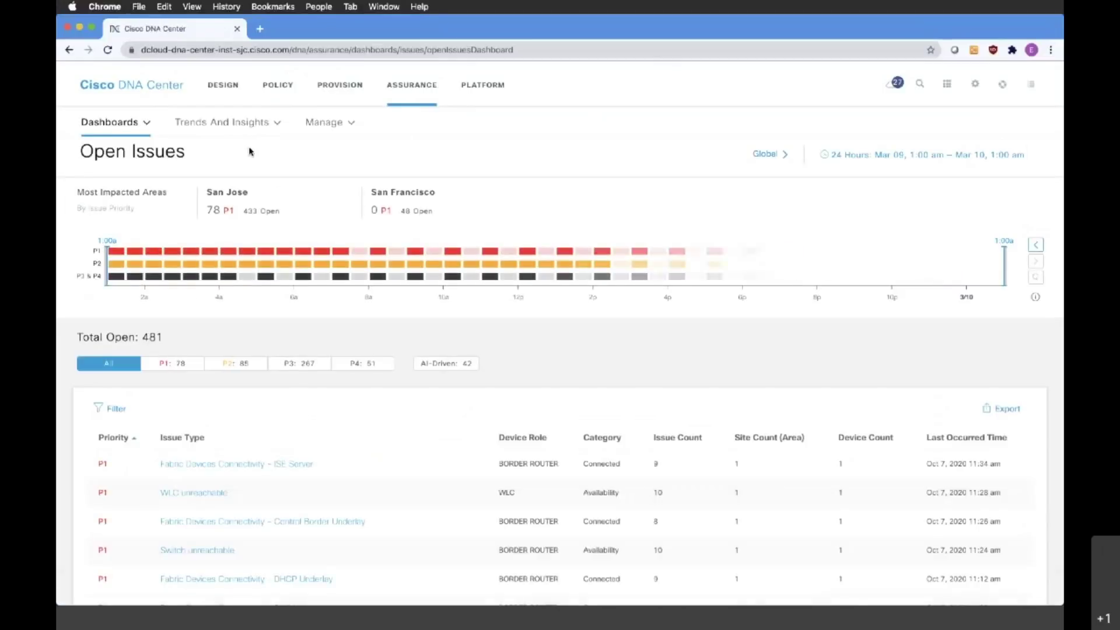
{"action": "scroll", "coordinate": [306, 332], "scroll_direction": "down", "scroll_amount": 5}
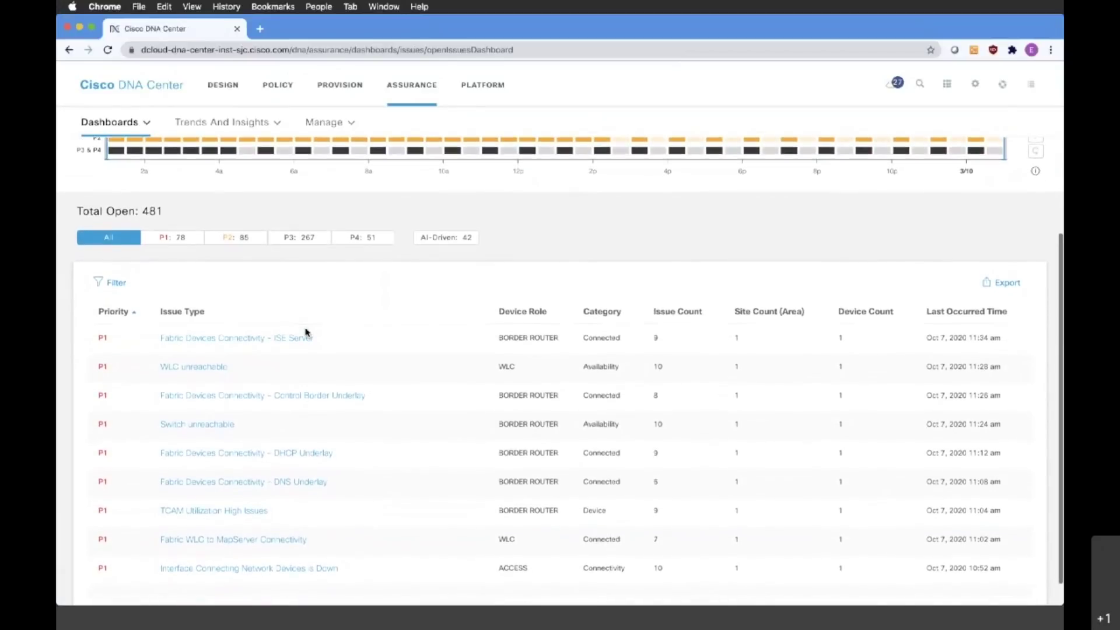
{"action": "scroll", "coordinate": [305, 332], "scroll_direction": "up", "scroll_amount": 3}
{"action": "scroll", "coordinate": [306, 332], "scroll_direction": "up", "scroll_amount": 1}
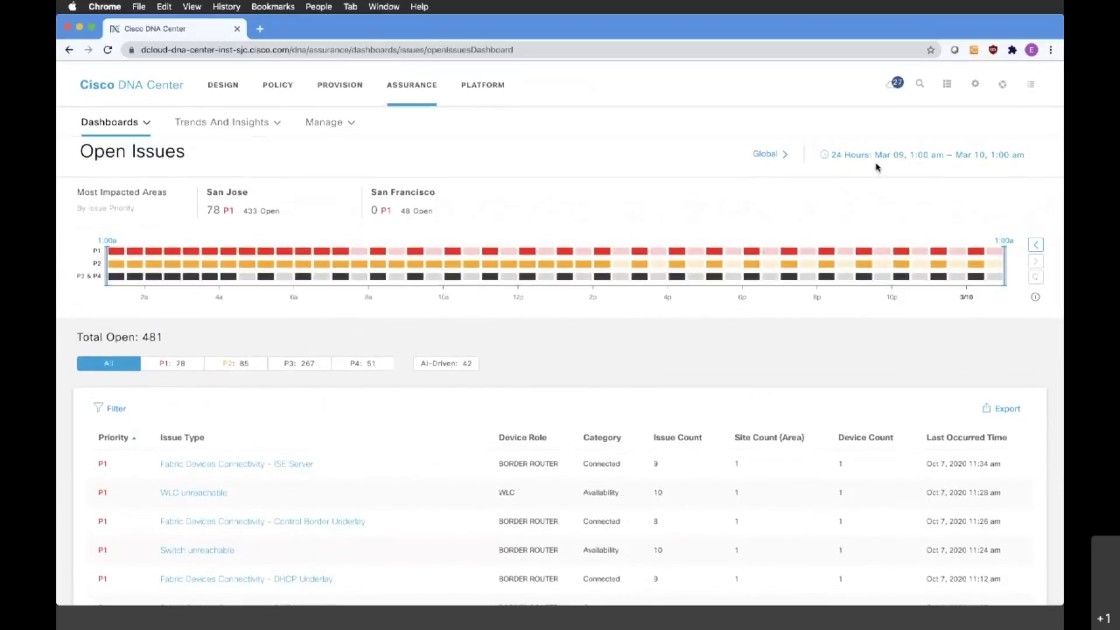
{"action": "scroll", "coordinate": [363, 414], "scroll_direction": "down", "scroll_amount": 4}
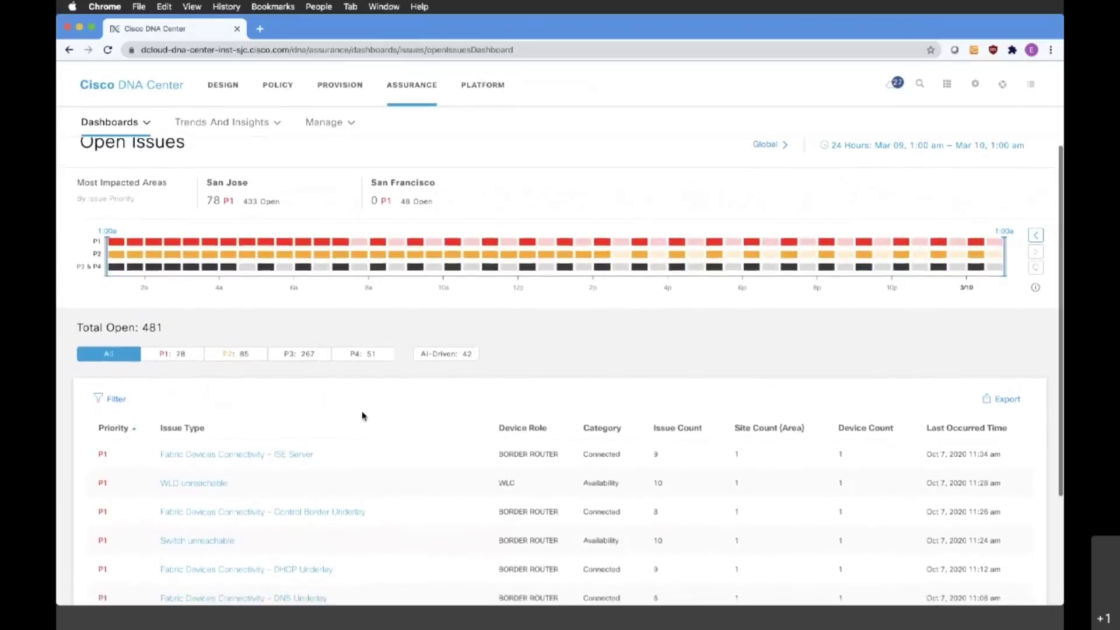
{"action": "scroll", "coordinate": [363, 417], "scroll_direction": "down", "scroll_amount": 2}
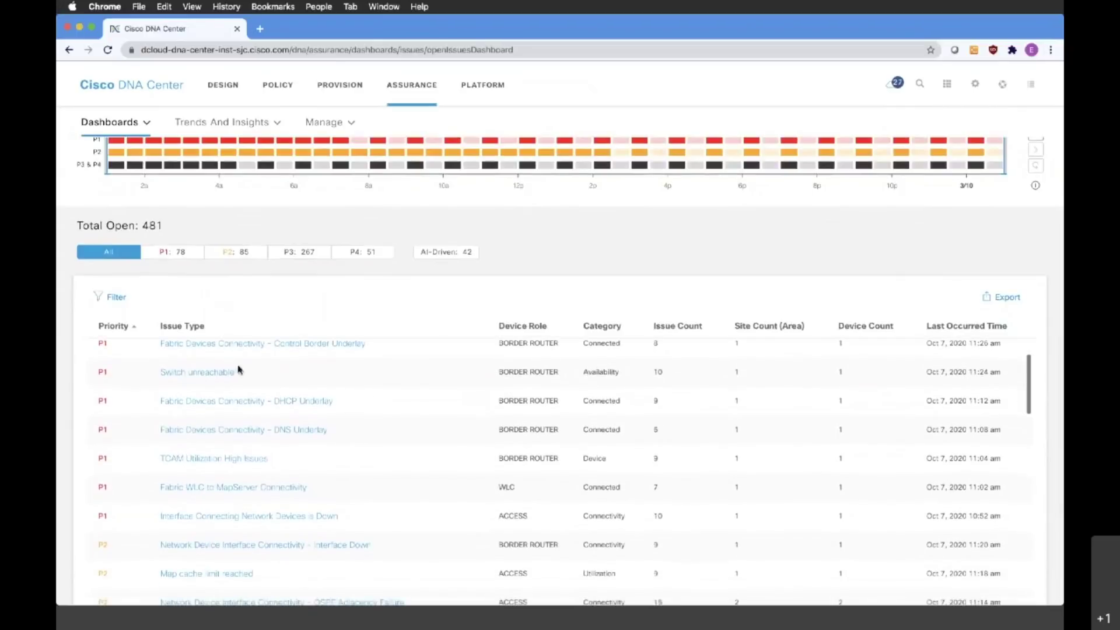
{"action": "scroll", "coordinate": [351, 415], "scroll_direction": "up", "scroll_amount": 3}
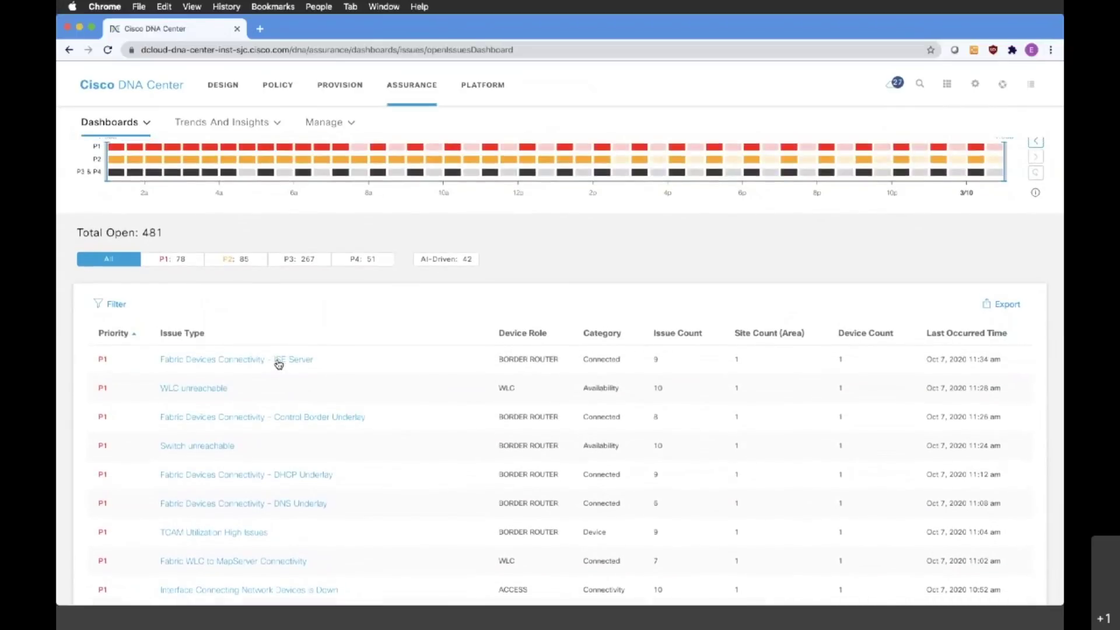
Inspect the WAN_EDGE1 ISE Server connectivity issue's Resolve/Ignore options, leaving it unresolved.
{"action": "left_click", "coordinate": [236, 363]}
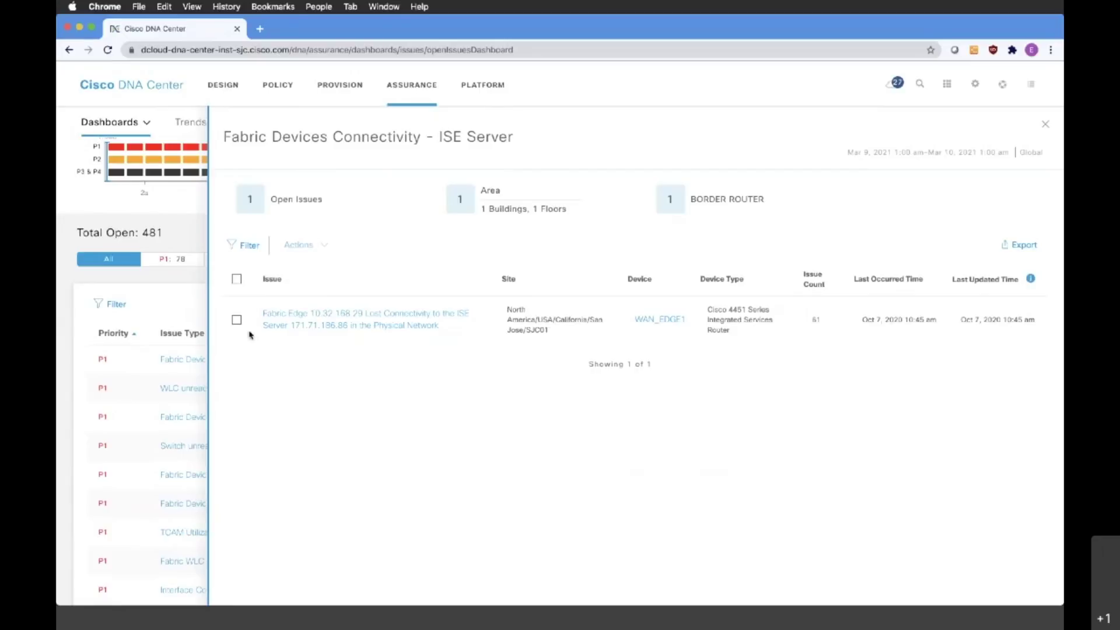
{"action": "left_click", "coordinate": [236, 320]}
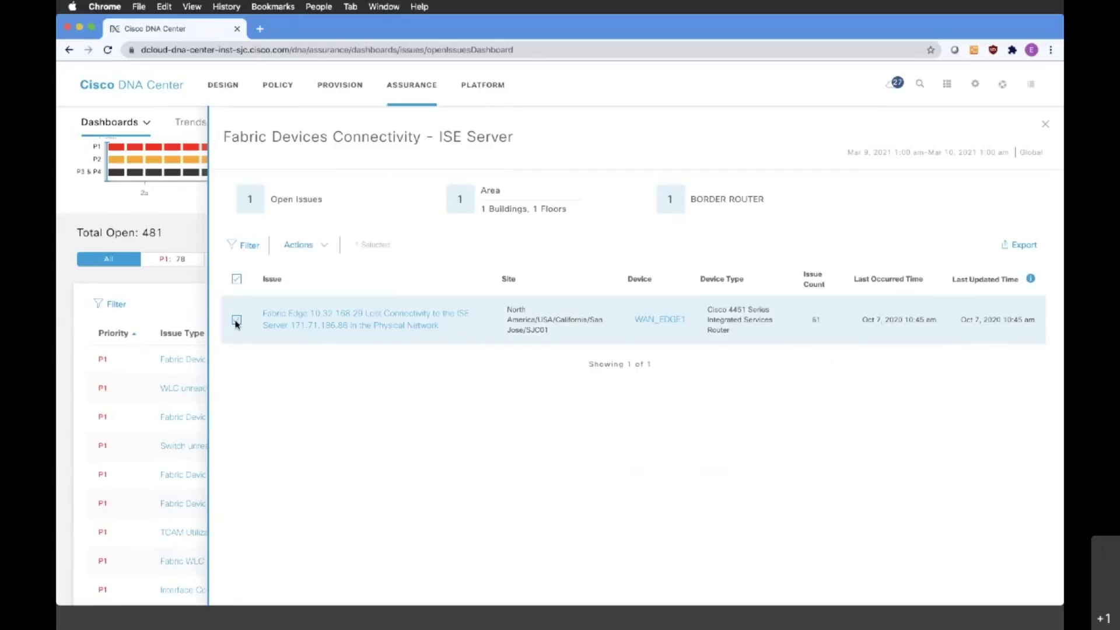
{"action": "left_click", "coordinate": [323, 248]}
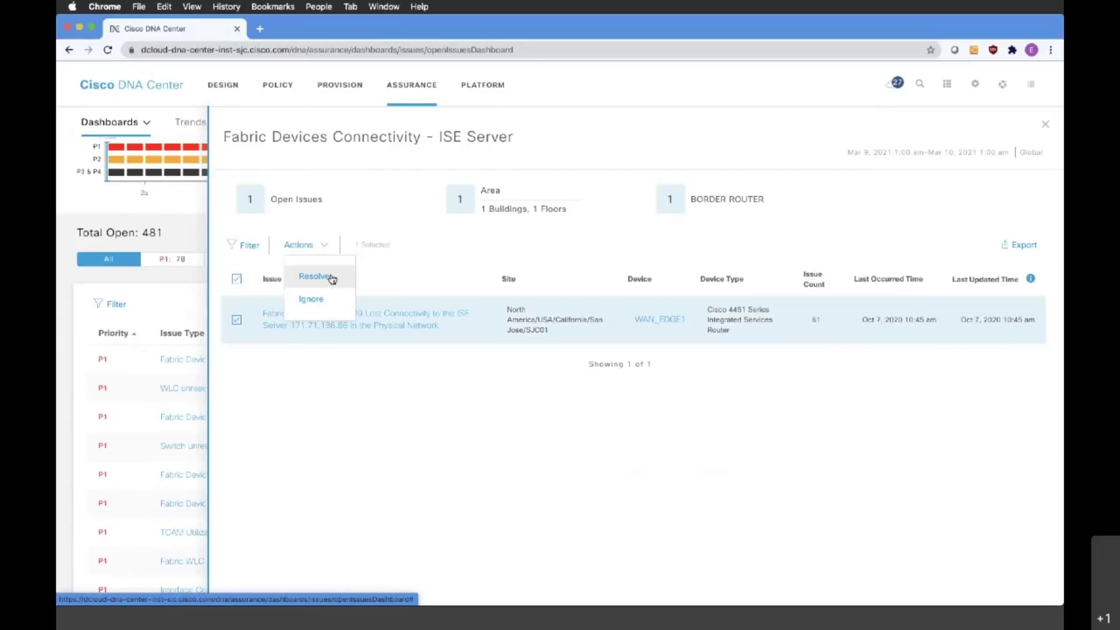
{"action": "left_click", "coordinate": [313, 250]}
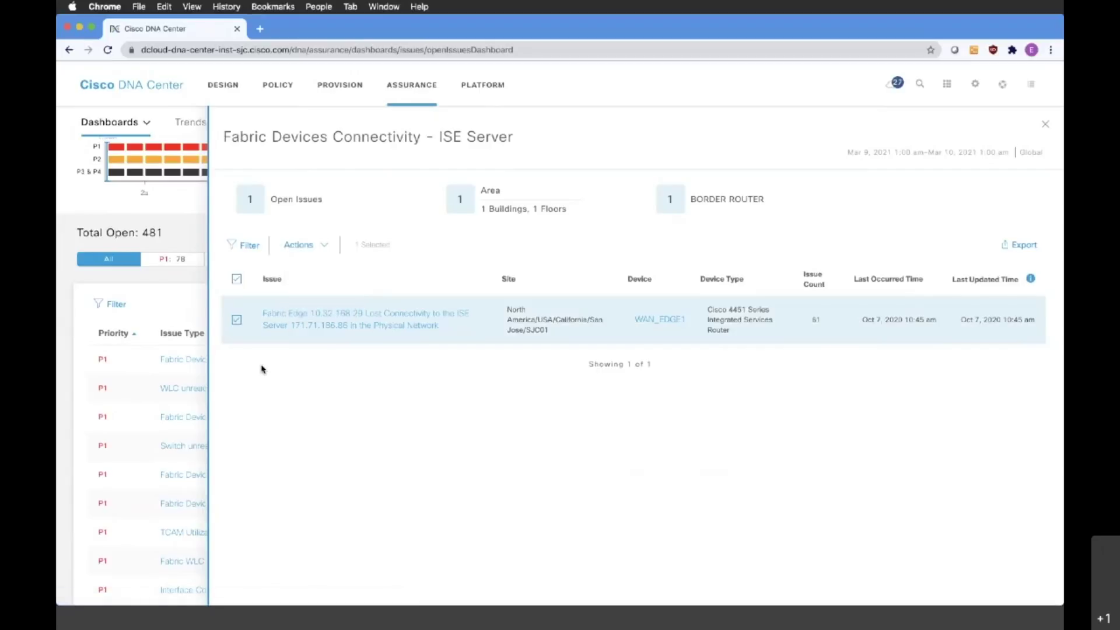
{"action": "left_click", "coordinate": [236, 321]}
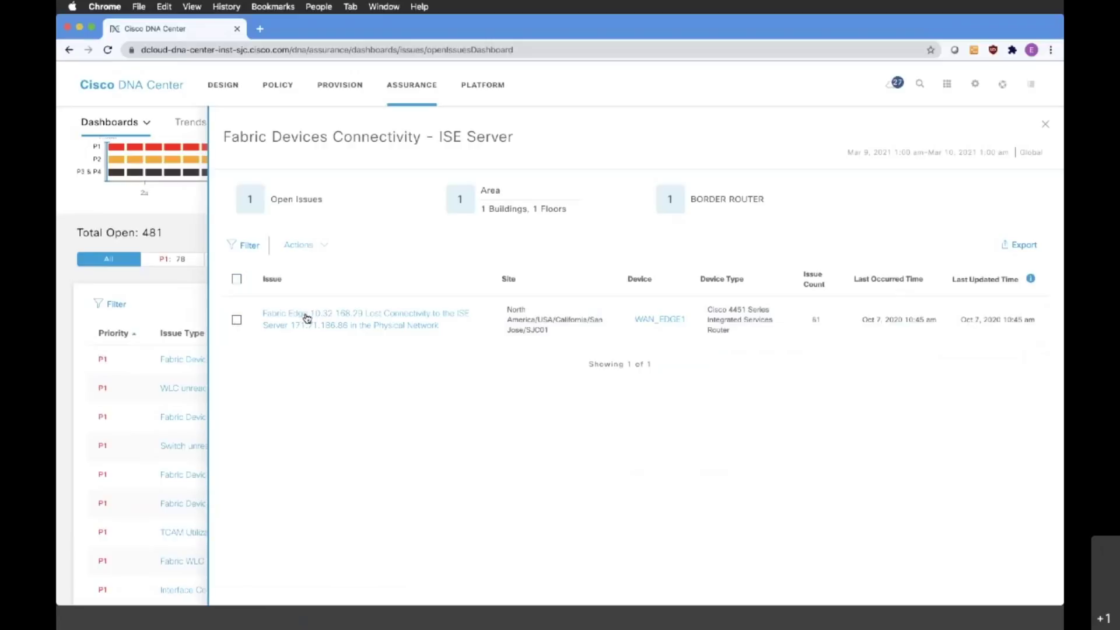
Open the Fabric Edge 10.32.168.29 issue and show suggested action 2's show ip route and show ip cef commands.
{"action": "left_click", "coordinate": [357, 320]}
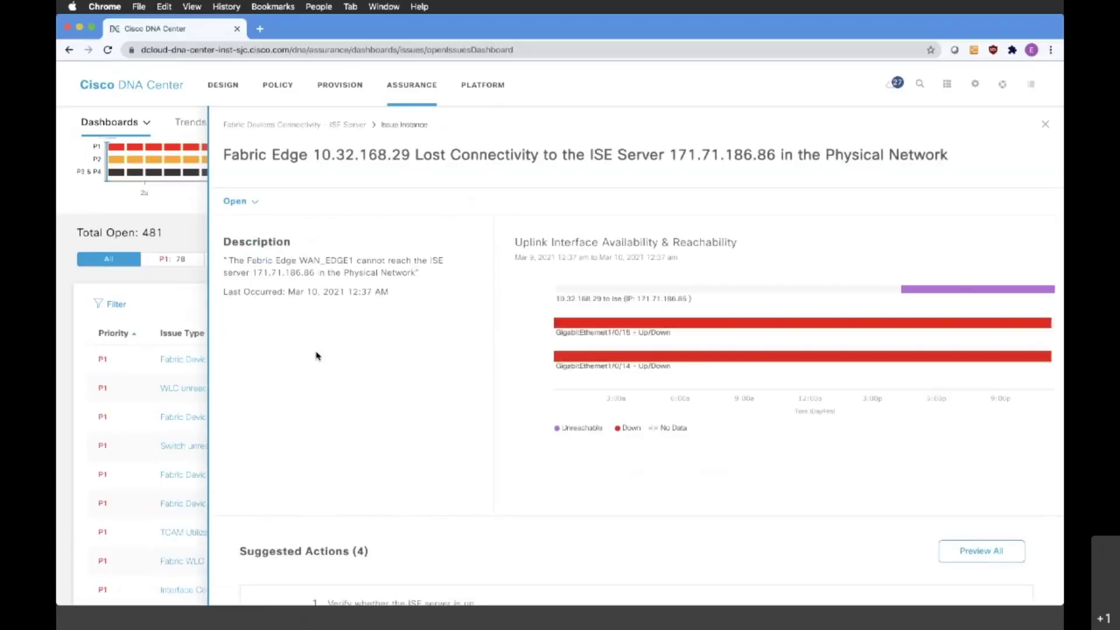
{"action": "scroll", "coordinate": [386, 398], "scroll_direction": "down", "scroll_amount": 3}
{"action": "scroll", "coordinate": [386, 398], "scroll_direction": "down", "scroll_amount": 2}
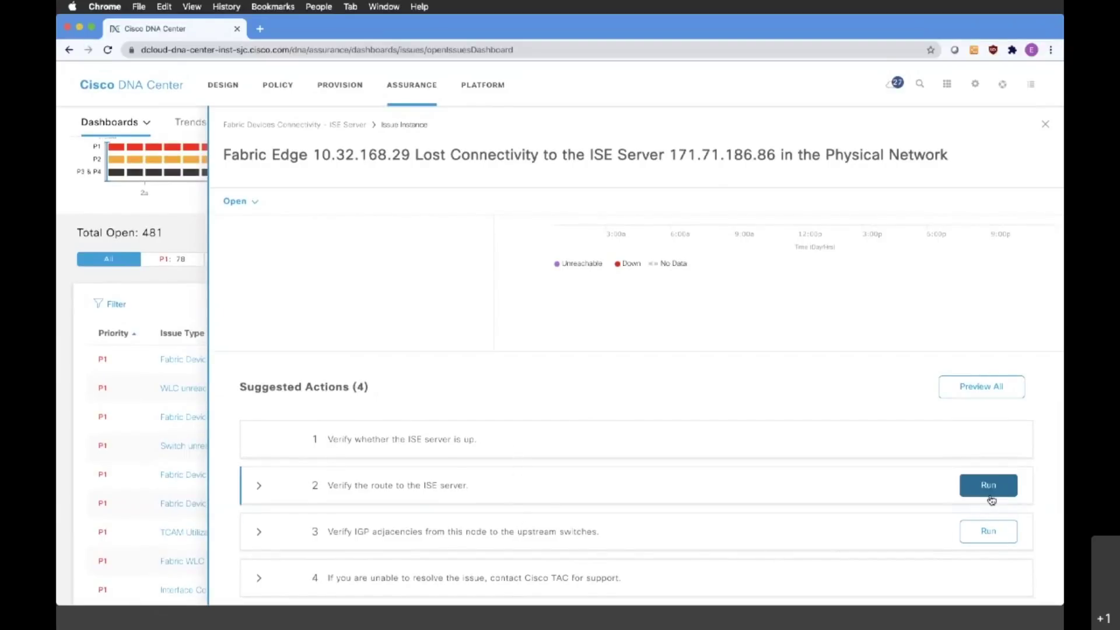
{"action": "left_click", "coordinate": [260, 489]}
{"action": "scroll", "coordinate": [417, 450], "scroll_direction": "down", "scroll_amount": 3}
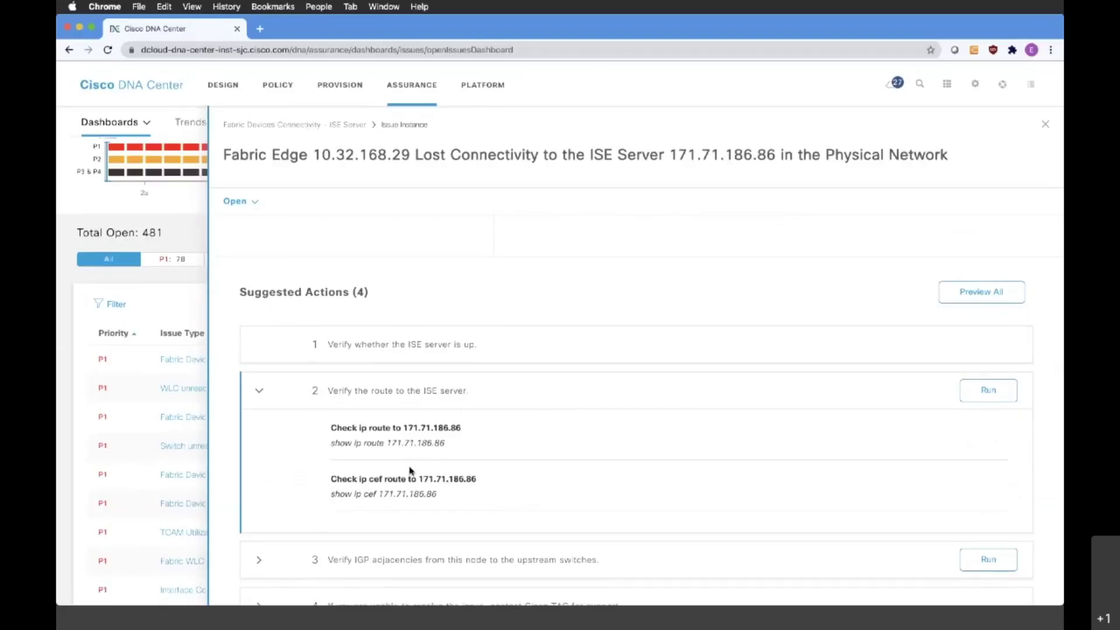
Run suggested action 2, confirming 171.71.186.86 is reachable via 10.30.252.25.
{"action": "left_click", "coordinate": [979, 398]}
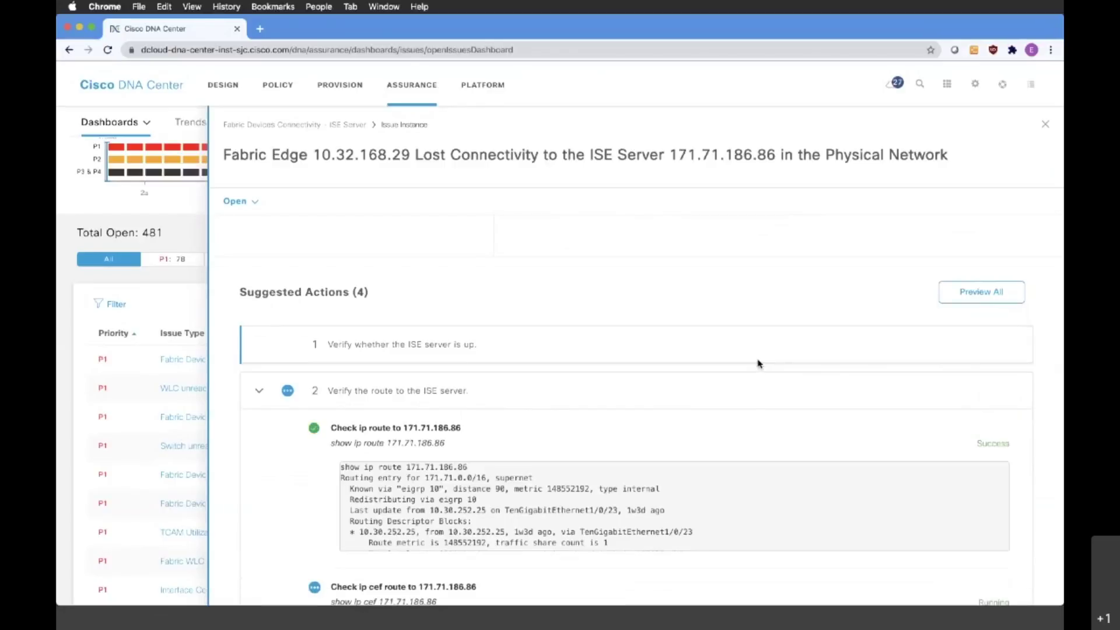
{"action": "scroll", "coordinate": [595, 425], "scroll_direction": "down", "scroll_amount": 2}
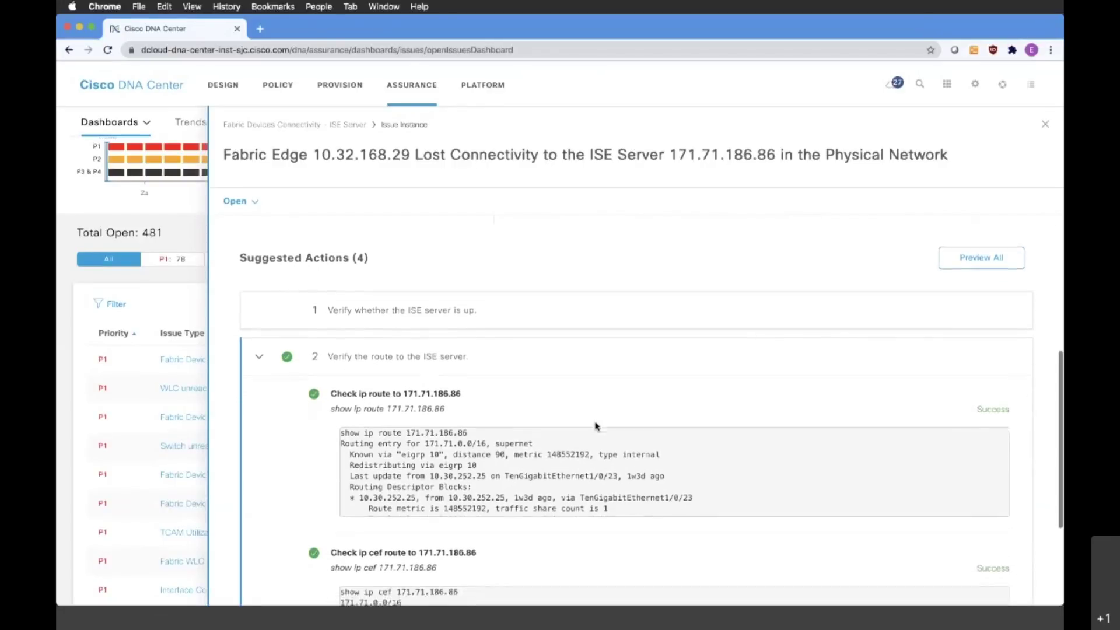
{"action": "scroll", "coordinate": [595, 425], "scroll_direction": "down", "scroll_amount": 3}
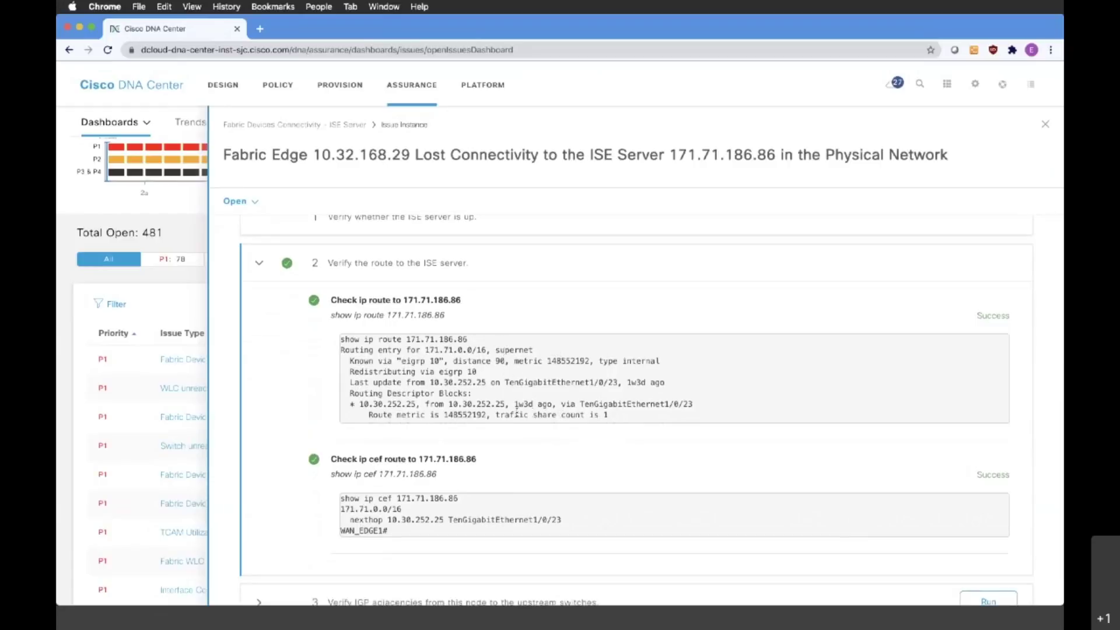
{"action": "scroll", "coordinate": [516, 409], "scroll_direction": "down", "scroll_amount": 3}
{"action": "scroll", "coordinate": [512, 411], "scroll_direction": "up", "scroll_amount": 4}
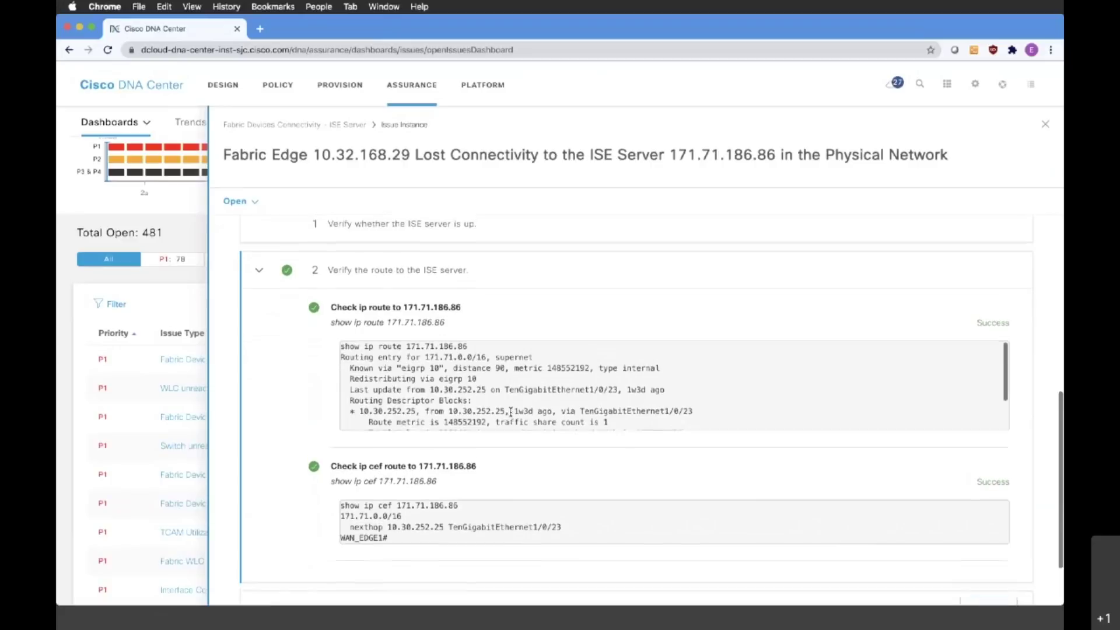
{"action": "scroll", "coordinate": [511, 411], "scroll_direction": "up", "scroll_amount": 2}
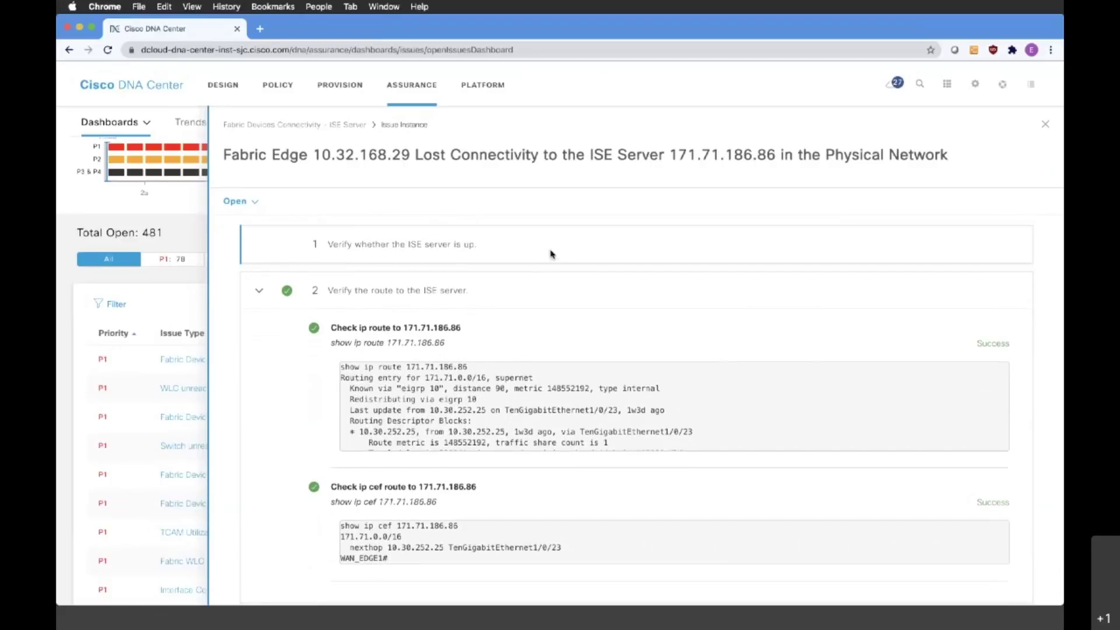